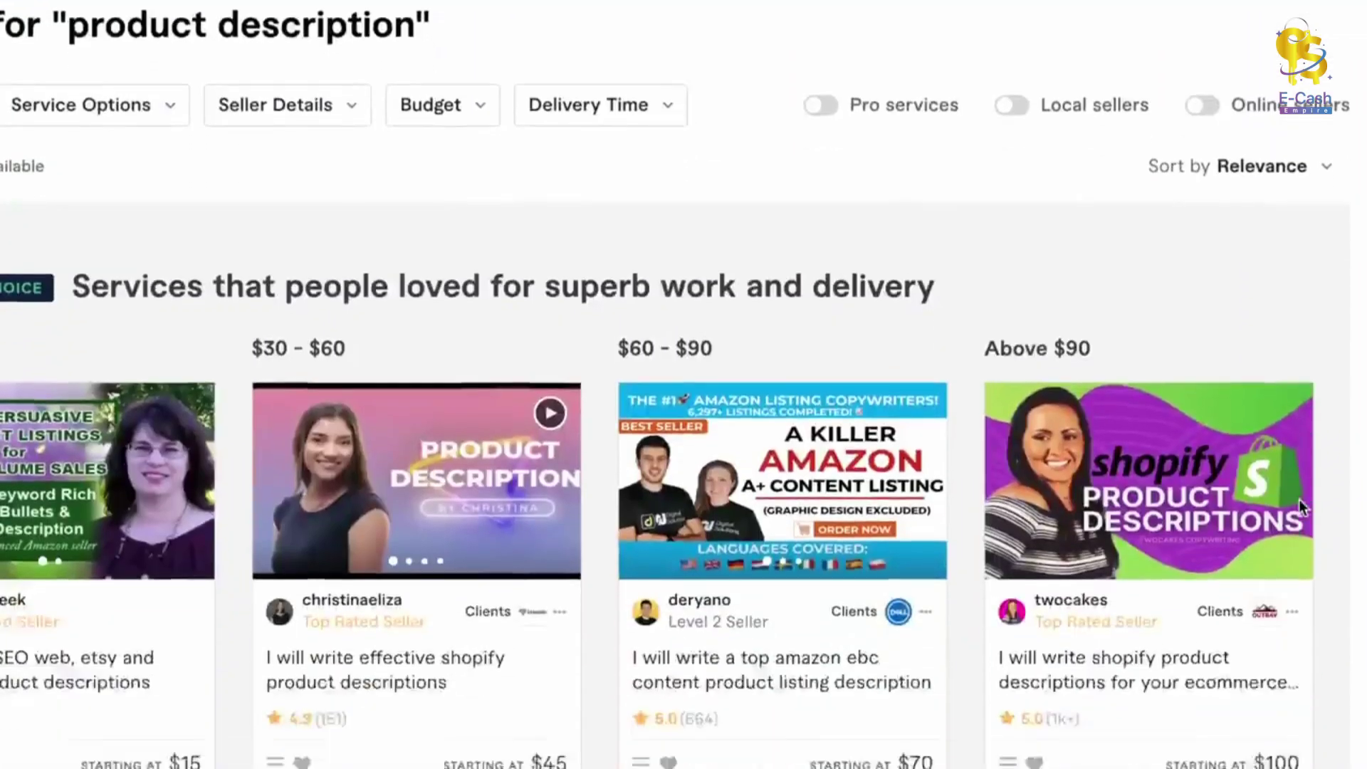
Open the top-rated Shopify product descriptions gig starting at $100 from the Fiverr results
scroll(1298, 498, down, 2)
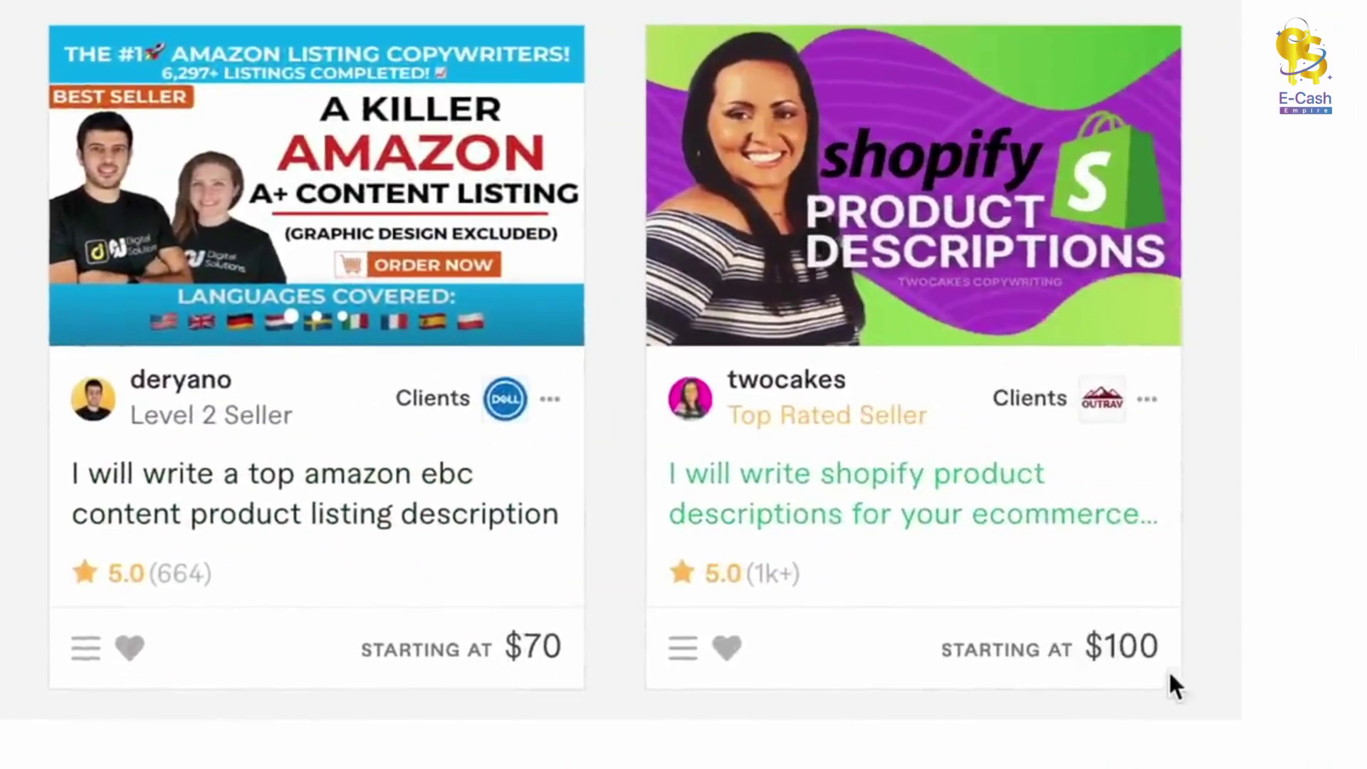
click(1171, 683)
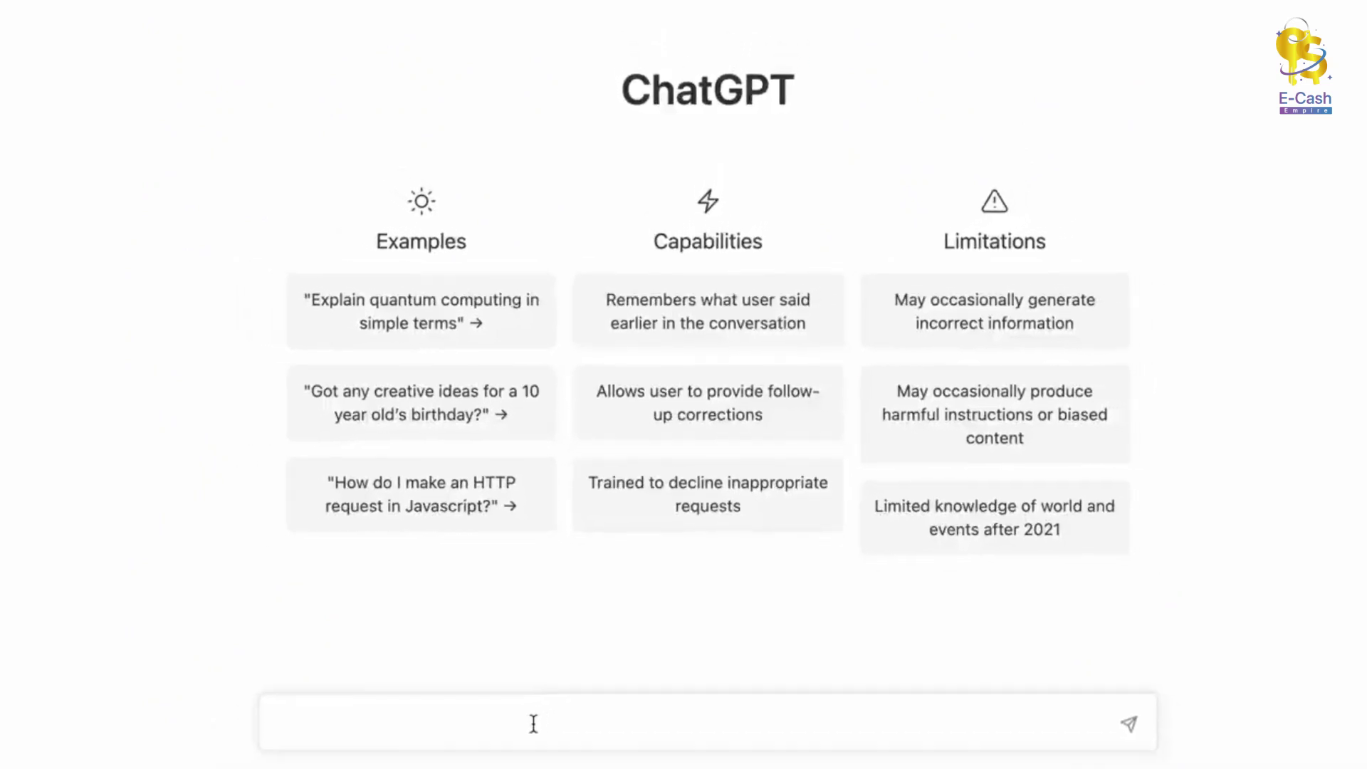
Ask ChatGPT for a 200-word product description of a luxury hand bag in several colours
text(write a 200 word product )
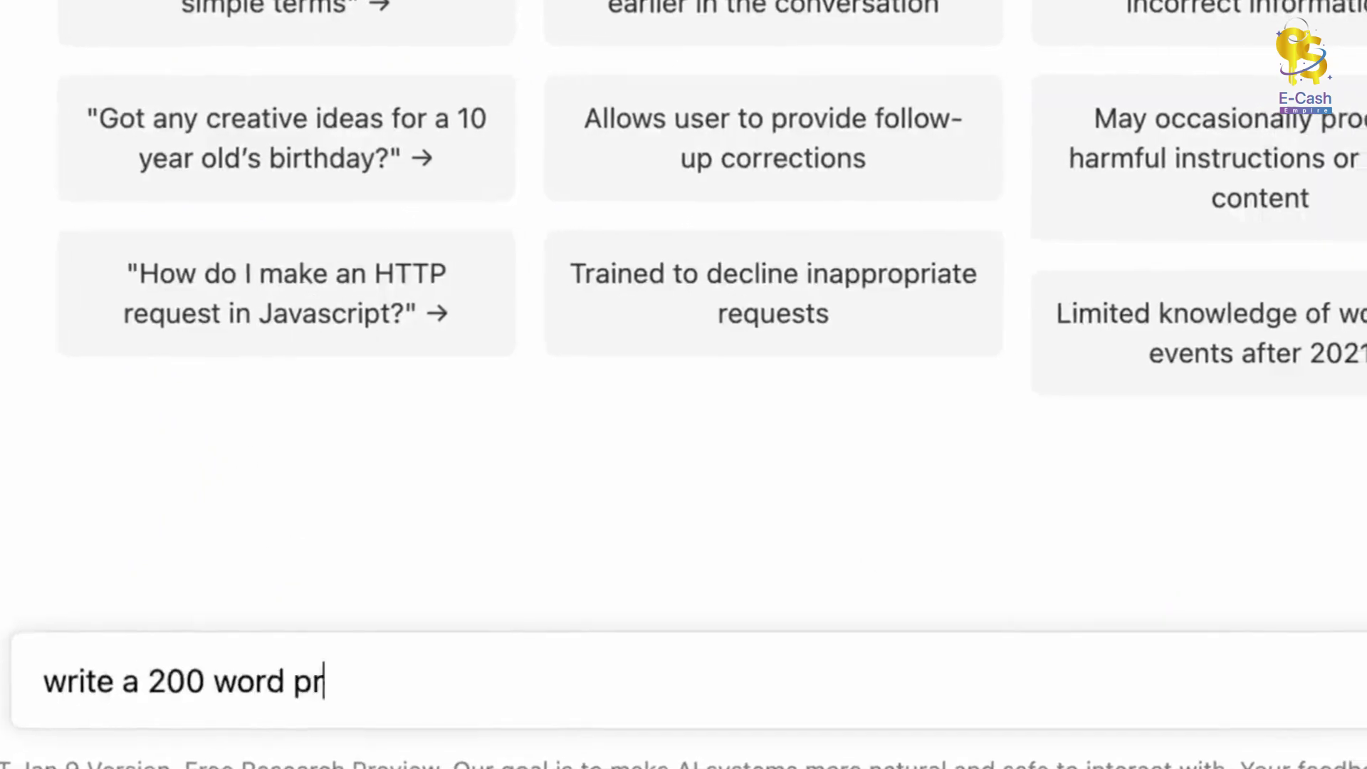
text(description for a luxury hand back t)
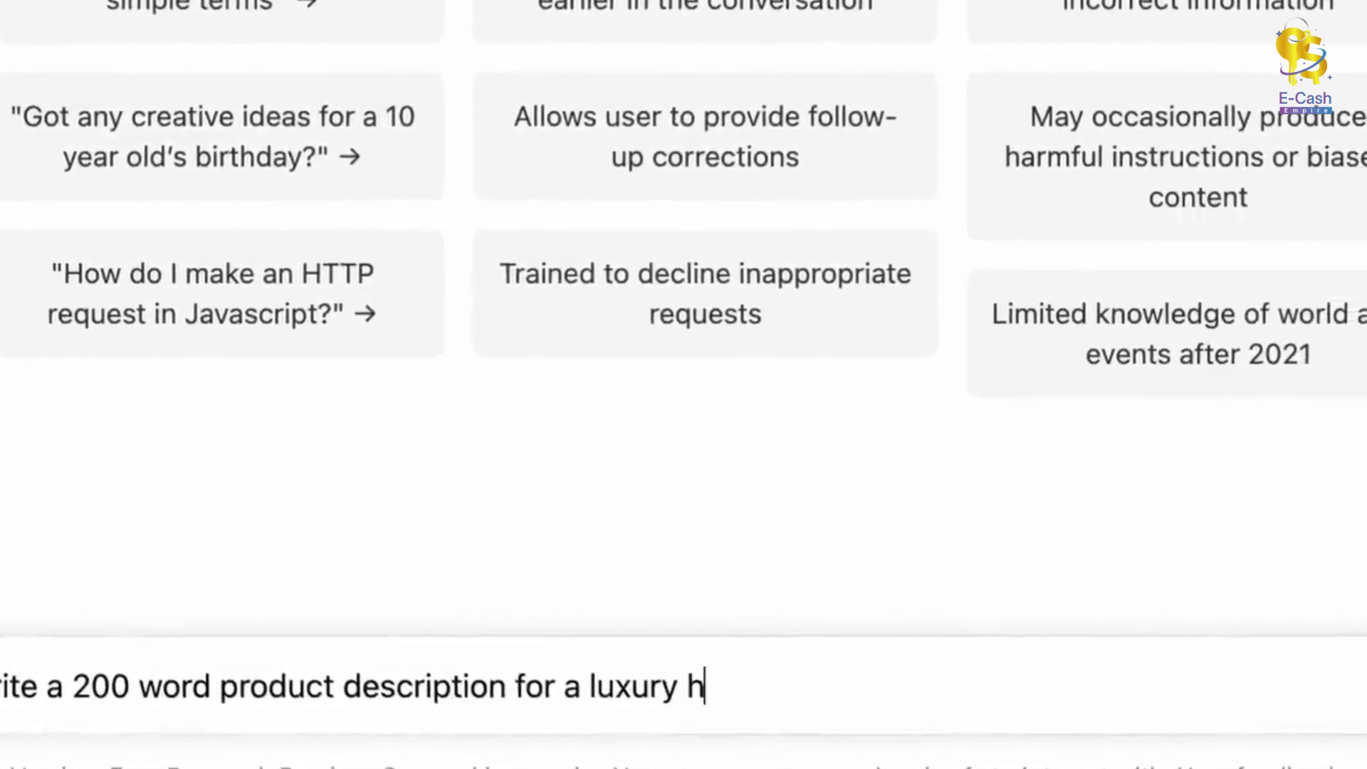
text(hat comes in the colors black bl)
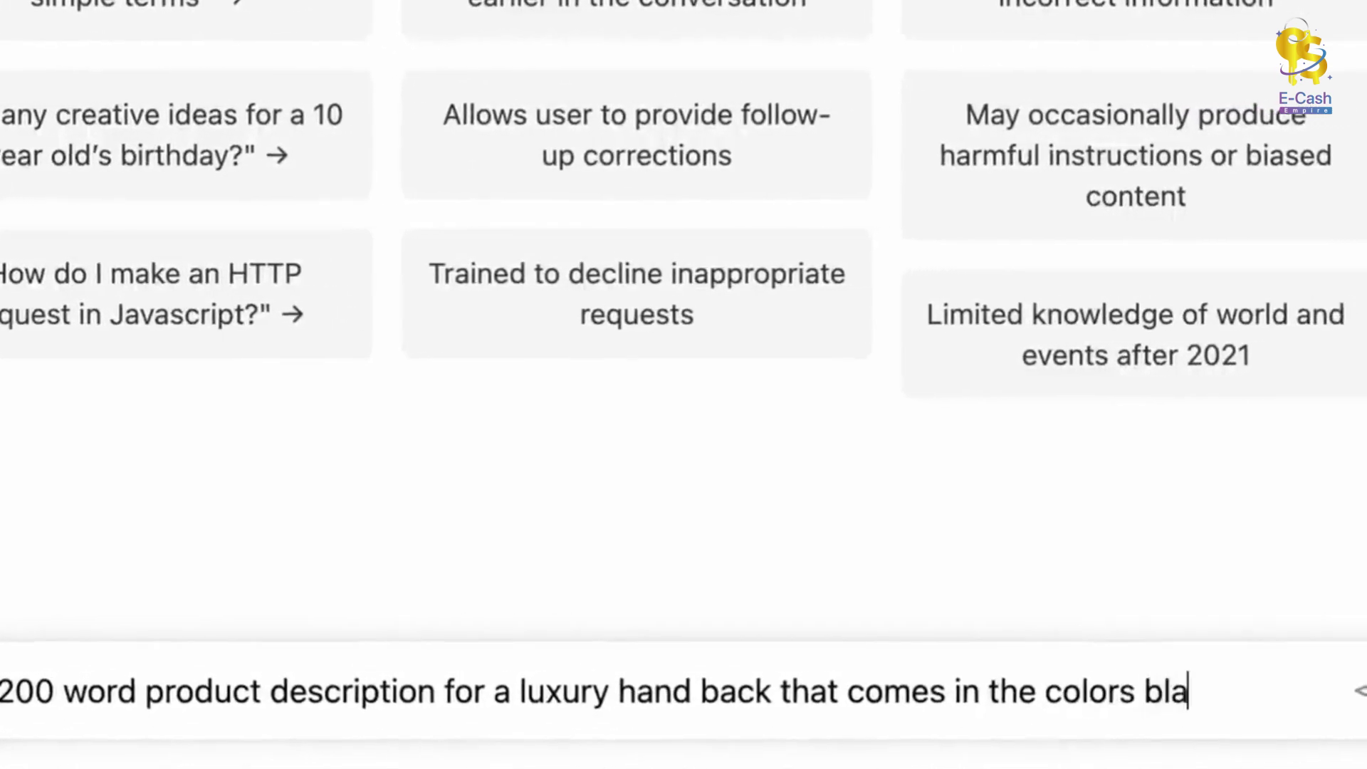
text(ue and red)
key(Return)
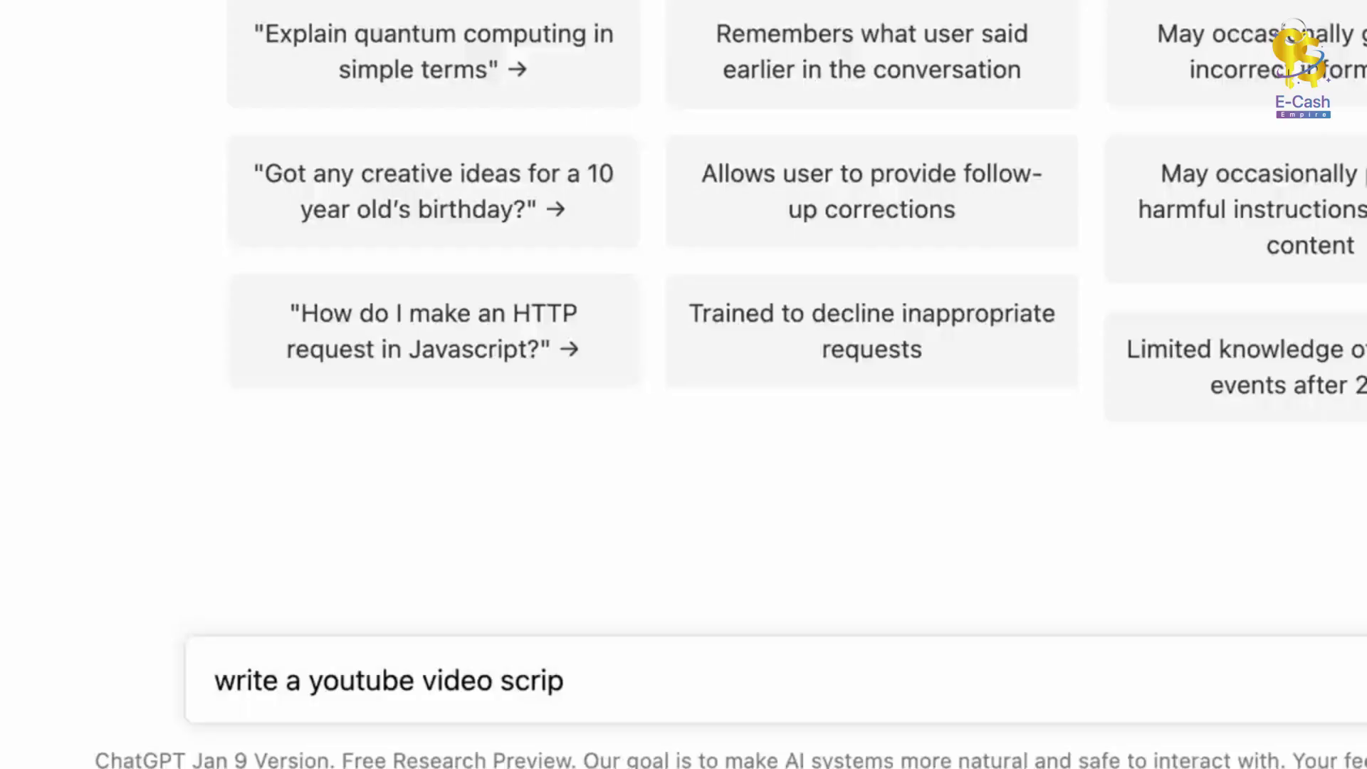
Request a YouTube video script about how saying affirmations every day will change your life
text(t about saying affirmations everyday will)
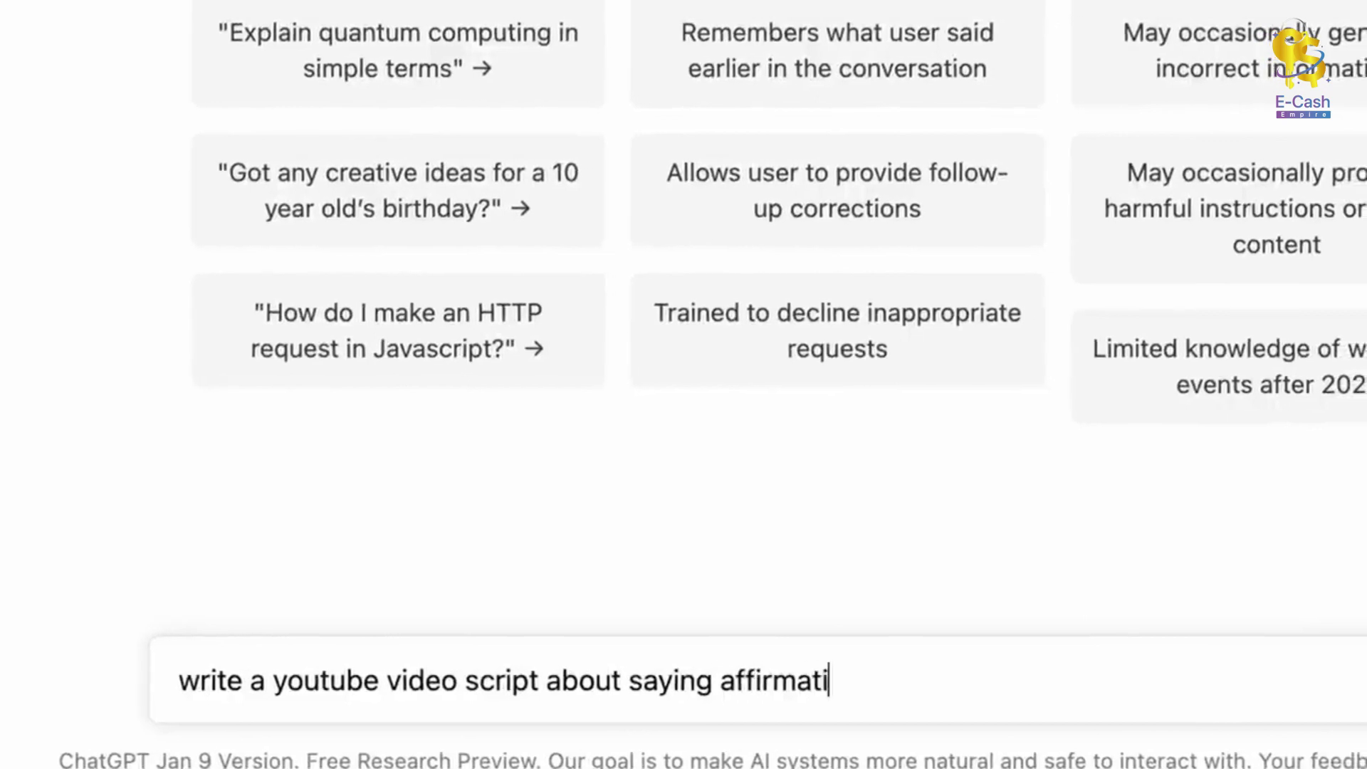
text( change)
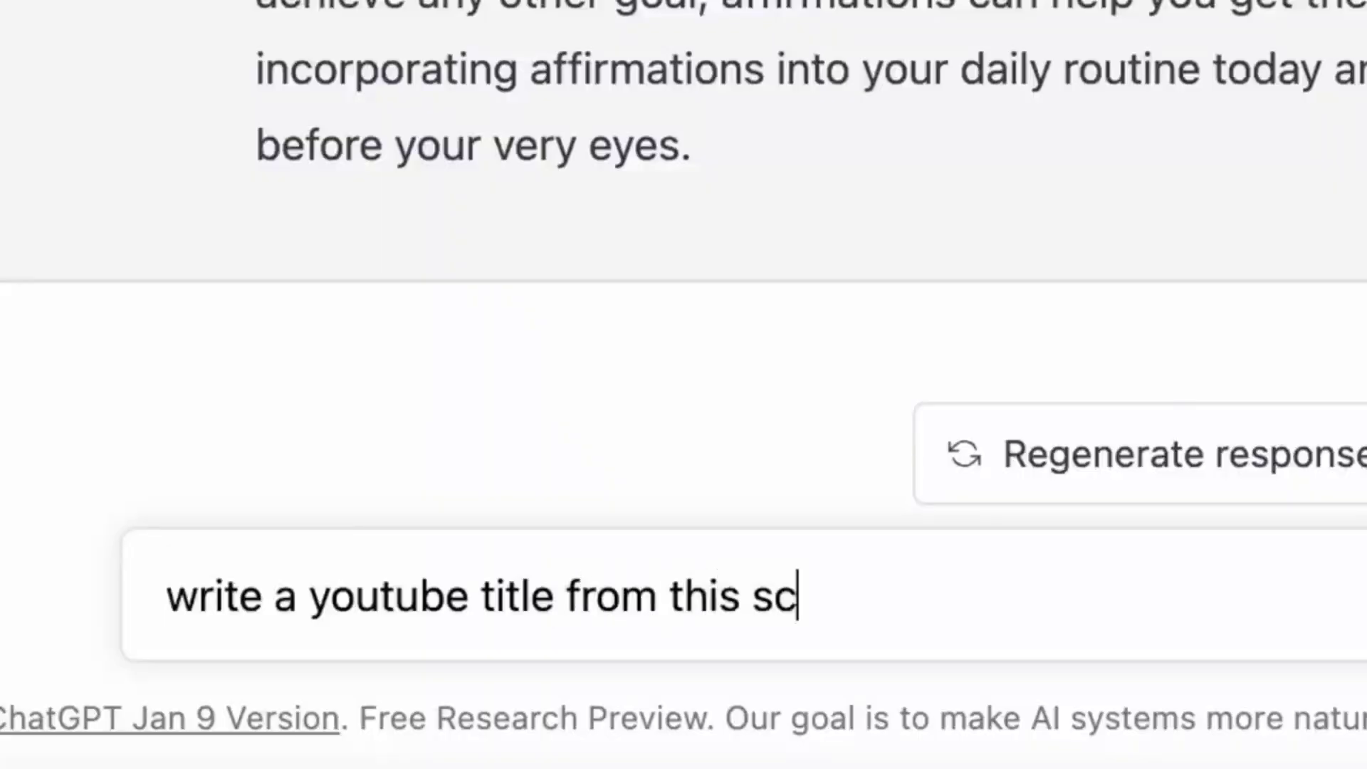
Send the request for a YouTube title based on the affirmations script
key(Return)
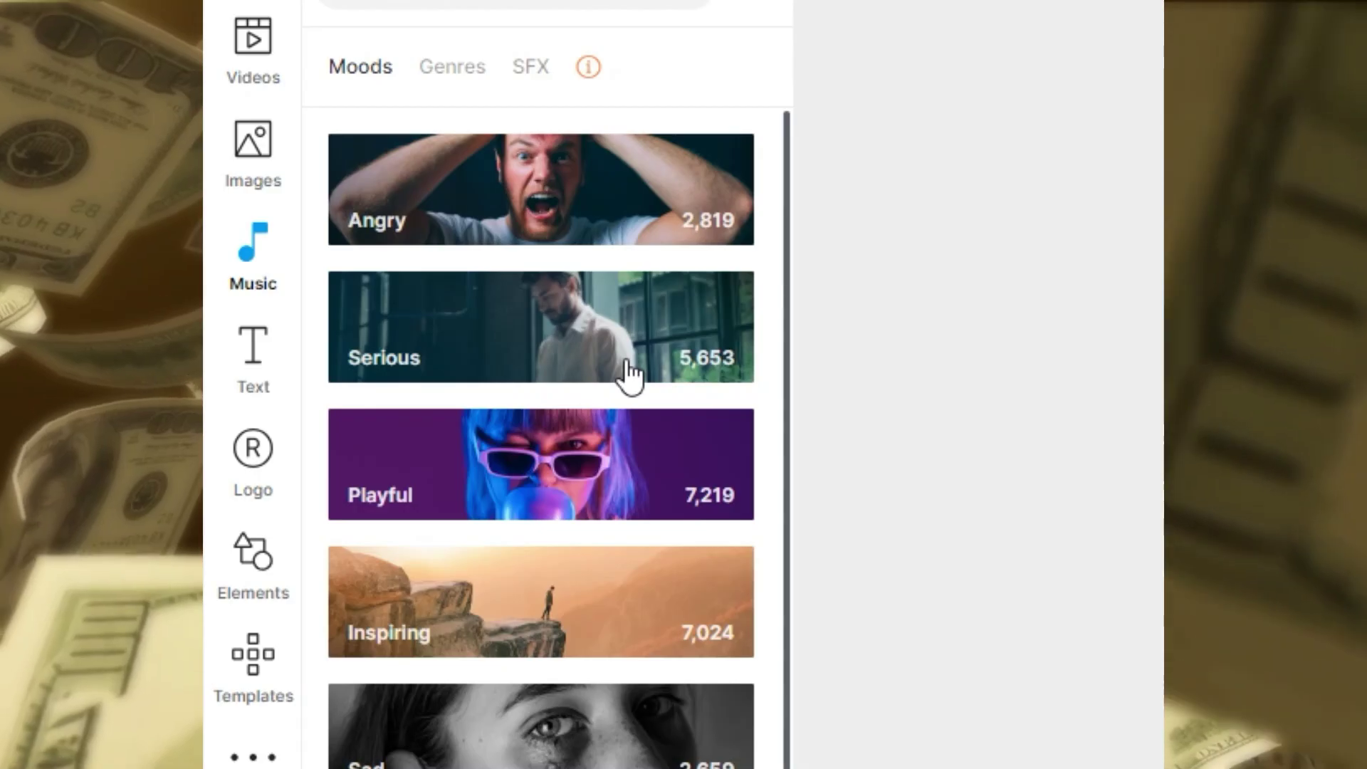
Show the Landscape, Square and Portrait dimension choices for a new InVideo editor video
scroll(641, 605, down, 2)
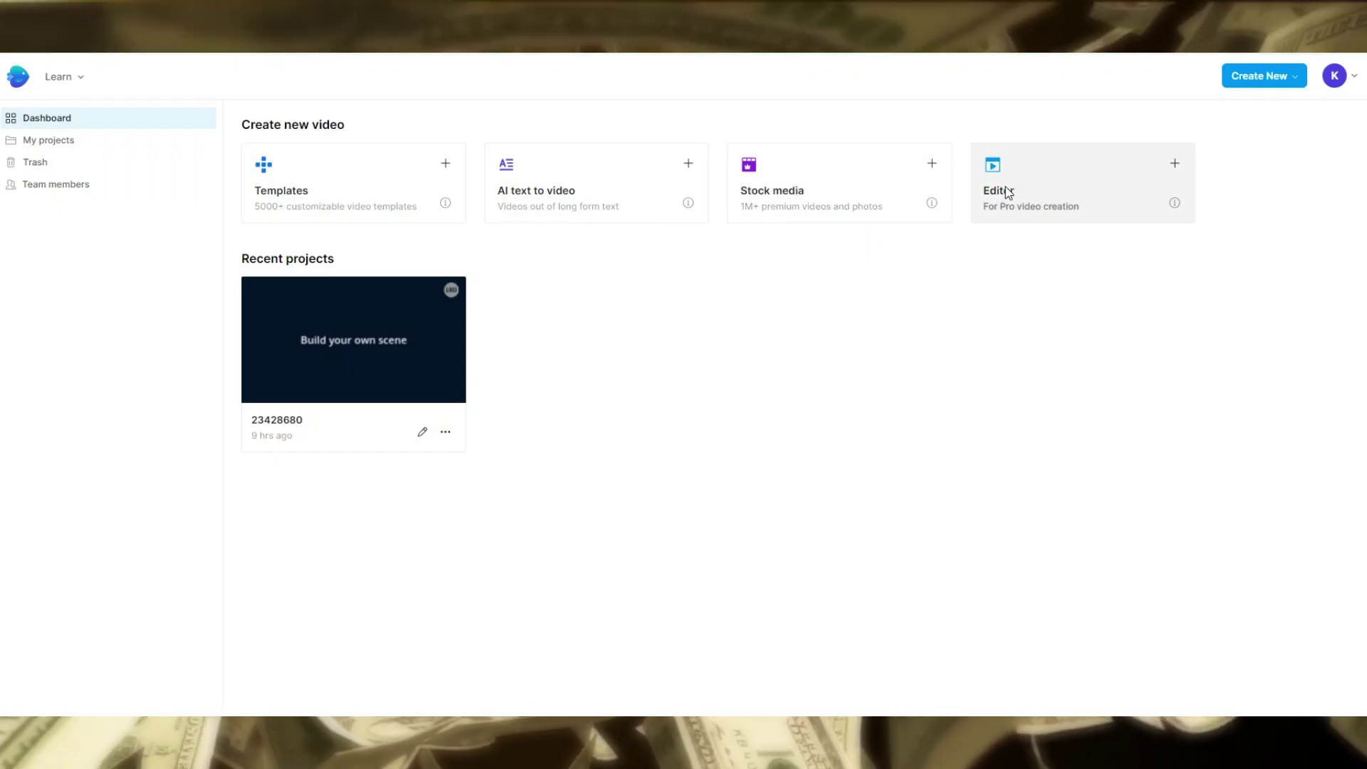
click(1008, 193)
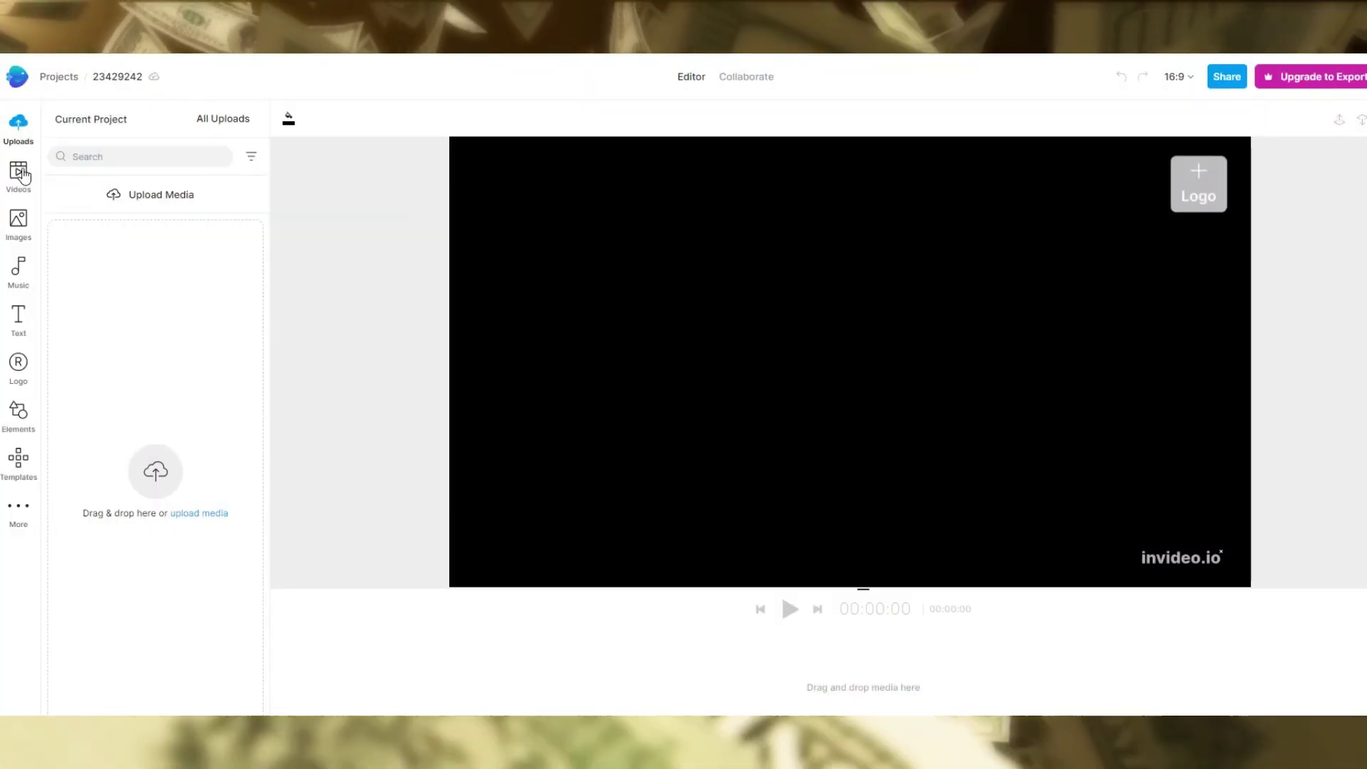
Search stock videos for Ocean, place the schooling-fish clip on the timeline, and trim it
click(17, 175)
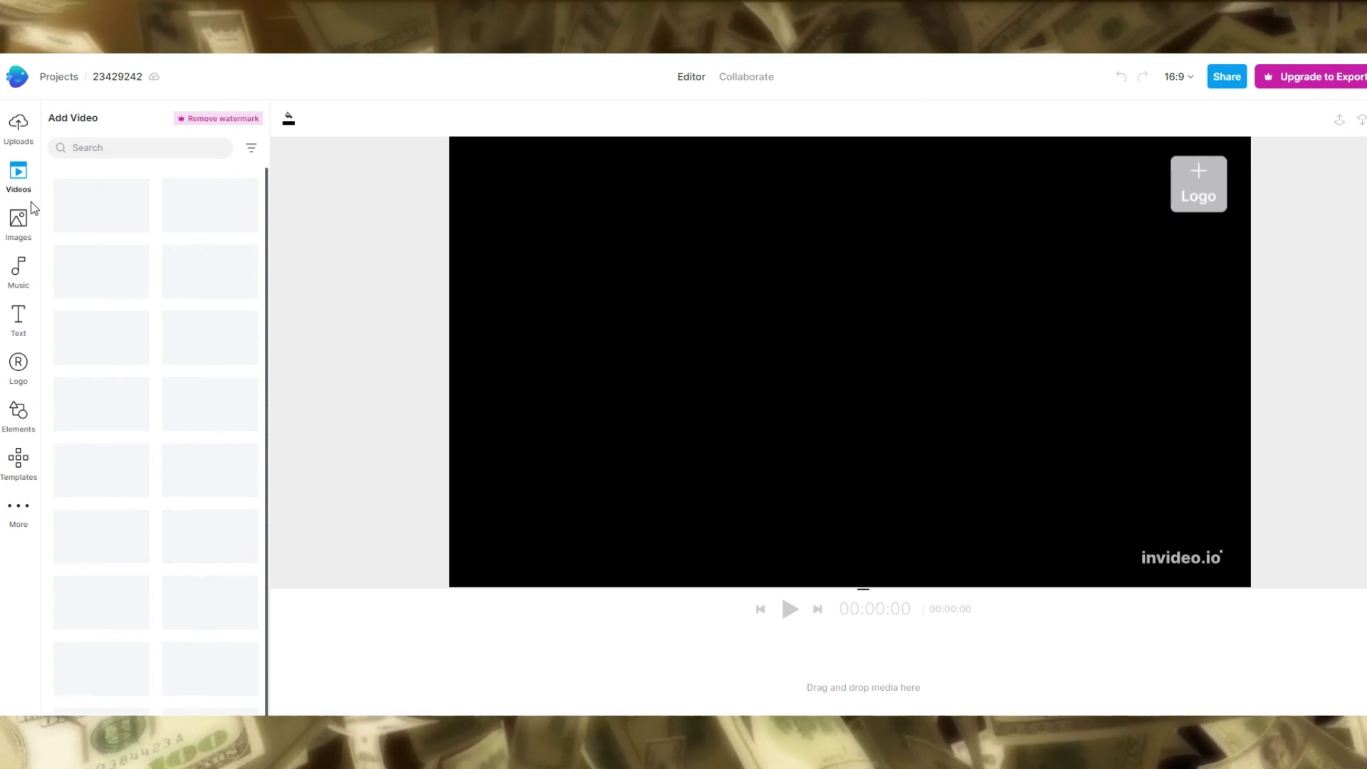
click(121, 151)
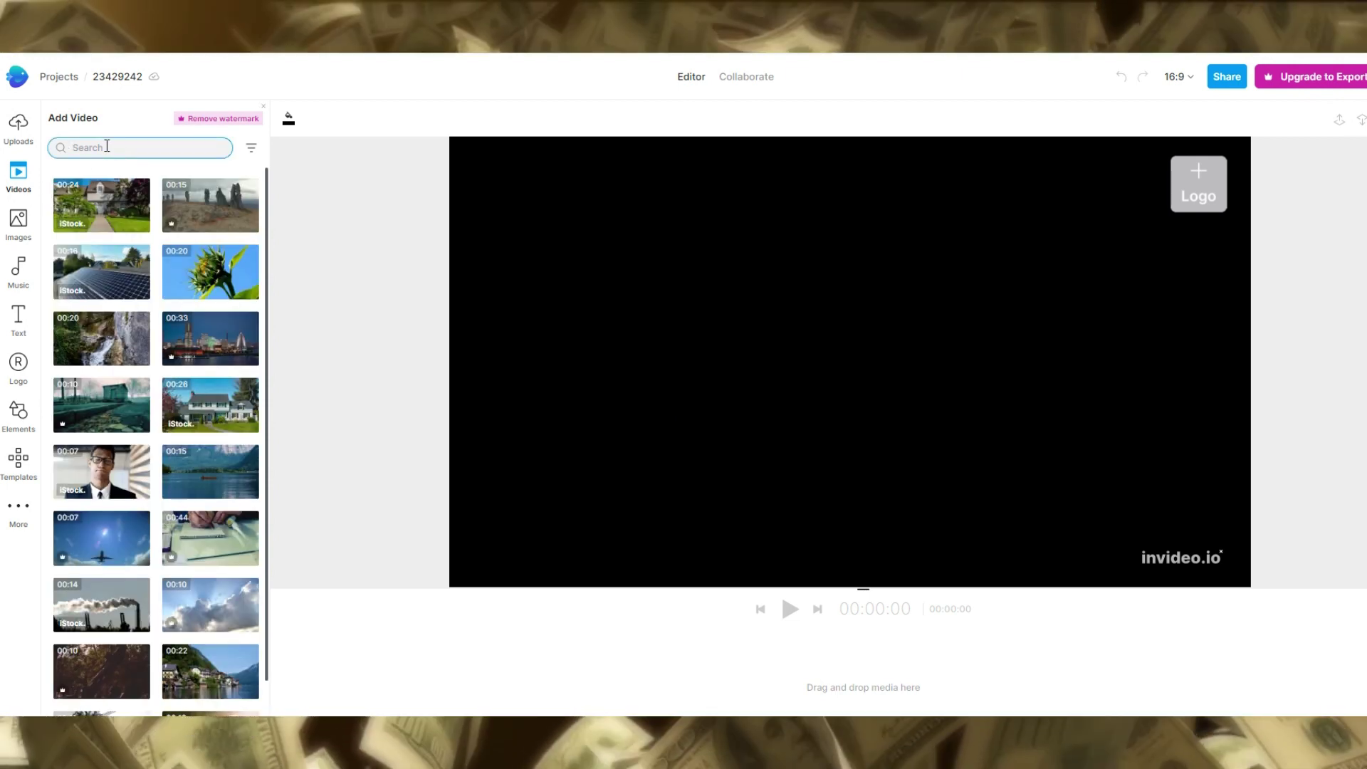
text(o)
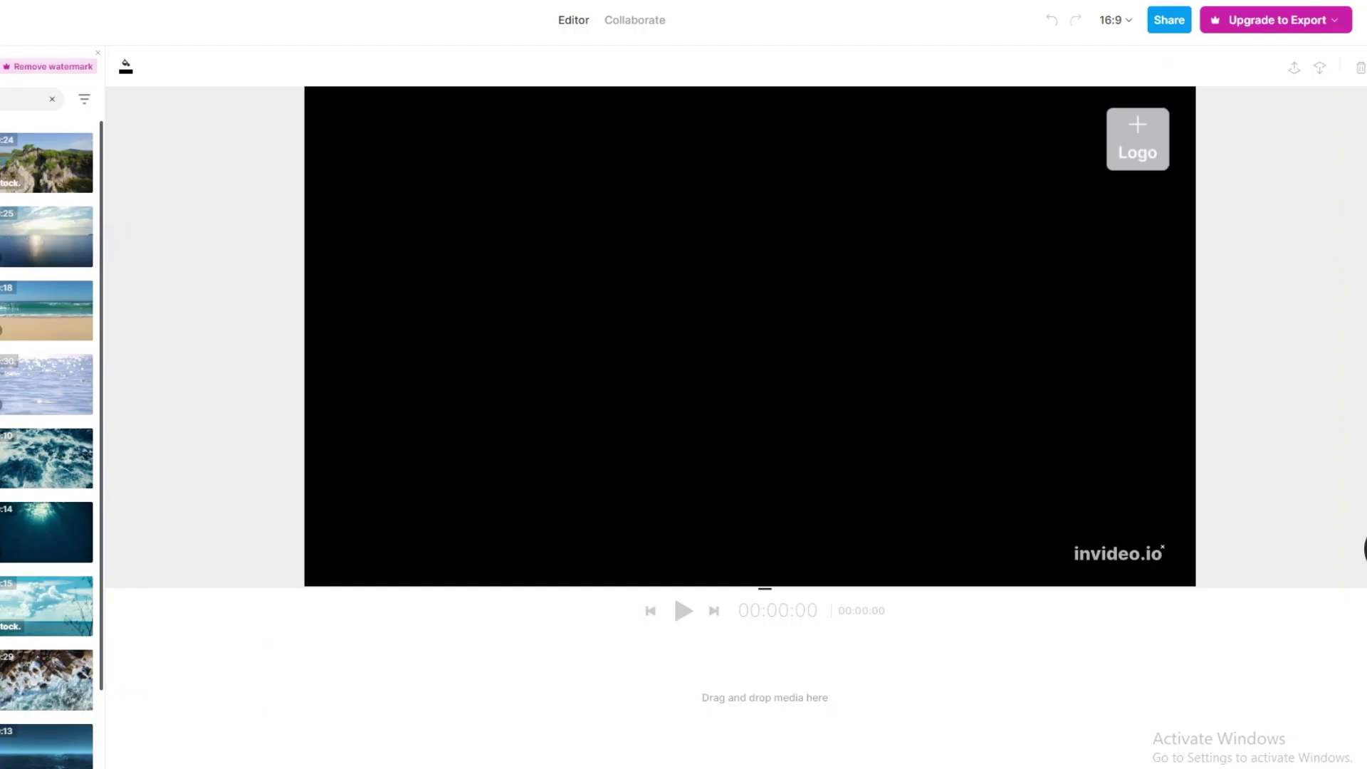
drag(138, 472, 255, 673)
drag(1041, 573, 612, 568)
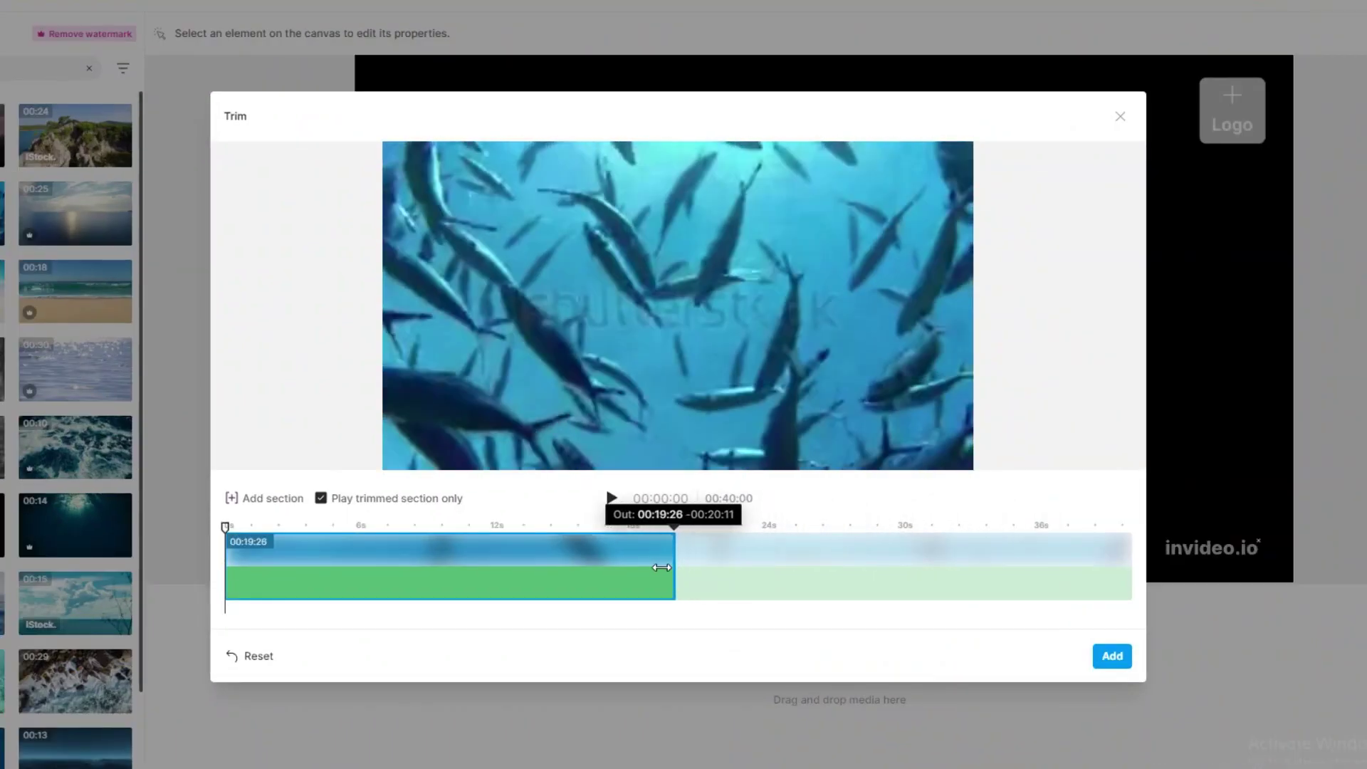
drag(434, 567, 549, 574)
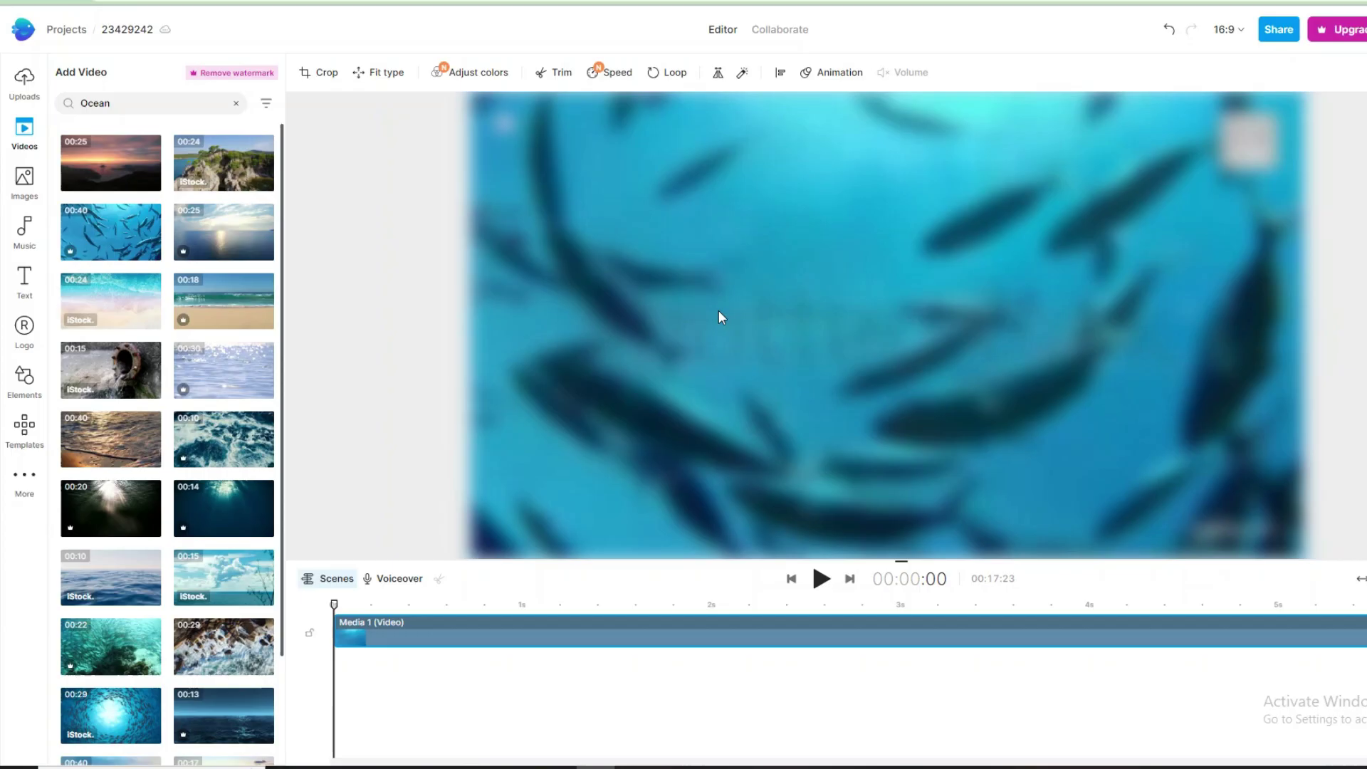
Layer the crashing-waves clip over the fish video and stretch it to fill the canvas
scroll(174, 429, down, 1)
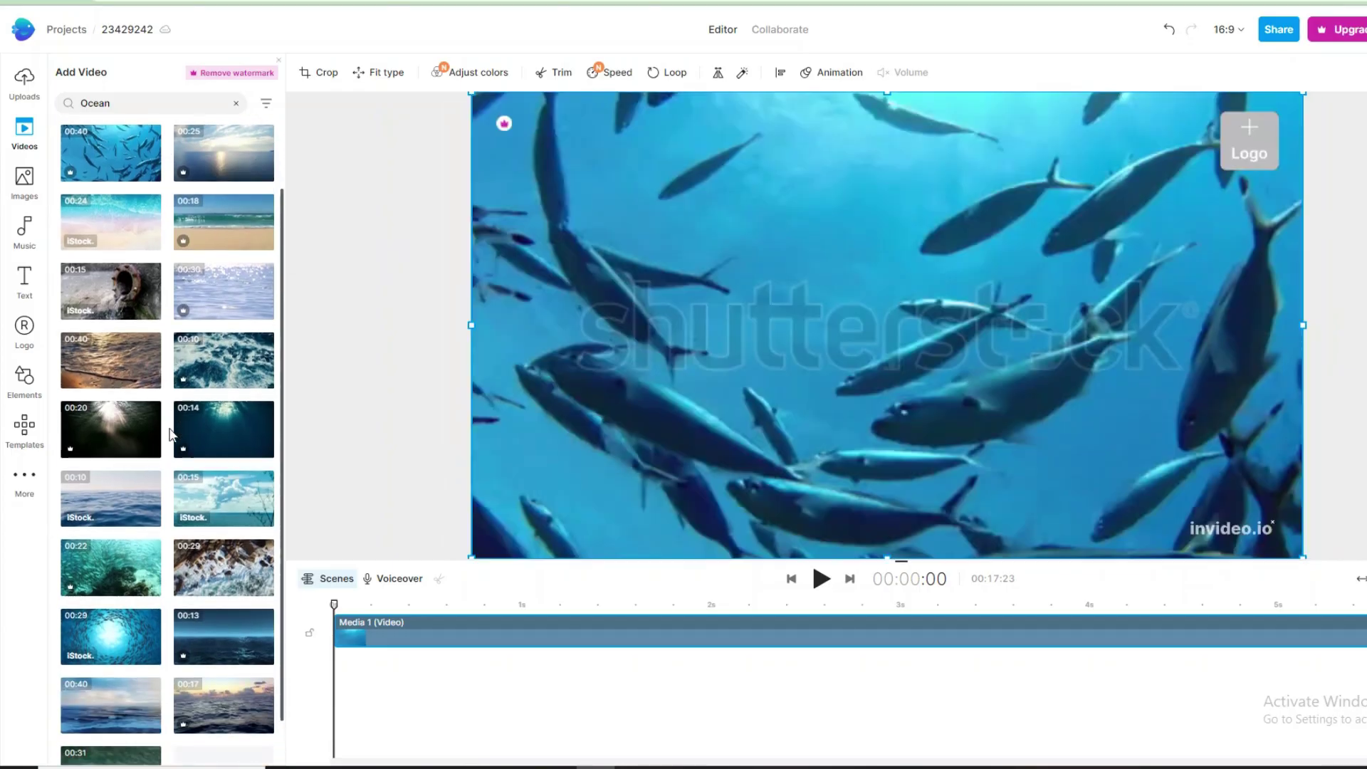
drag(202, 353, 645, 432)
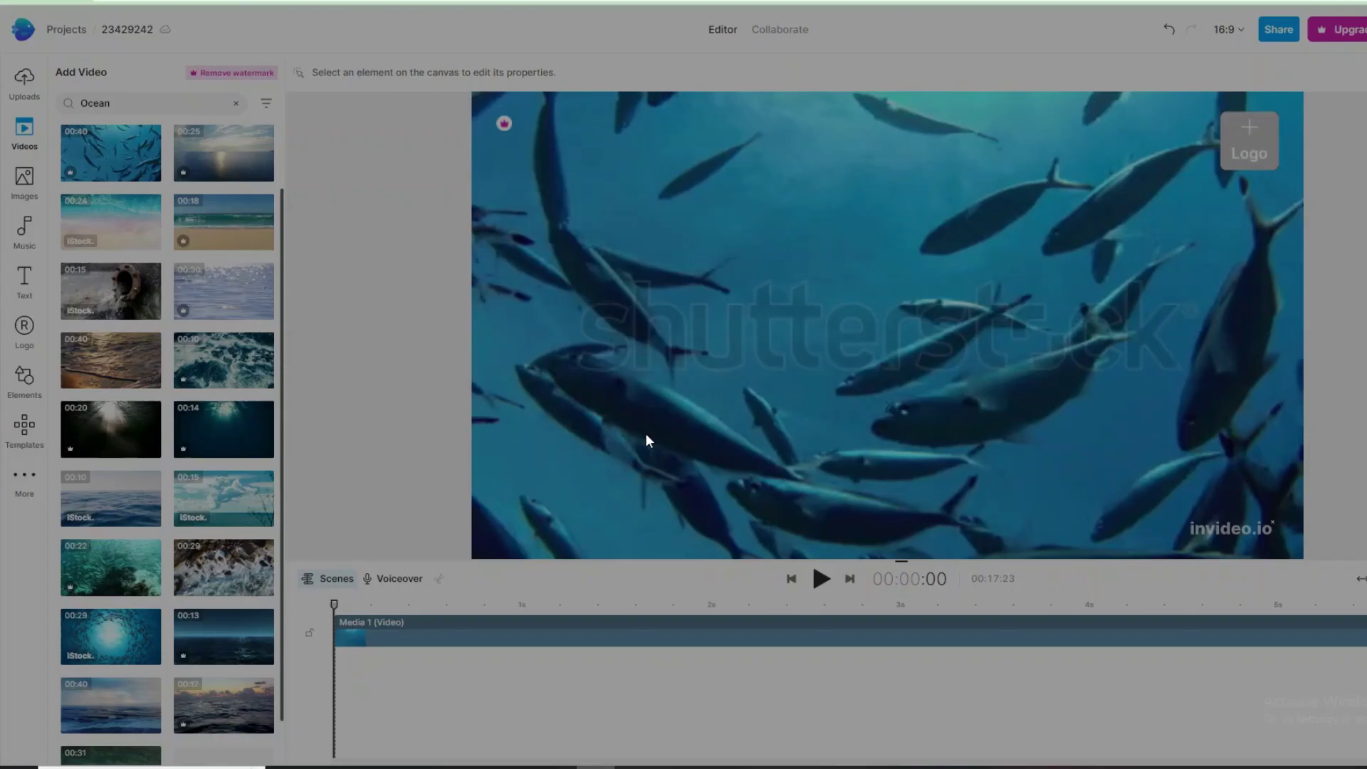
click(683, 472)
click(1139, 626)
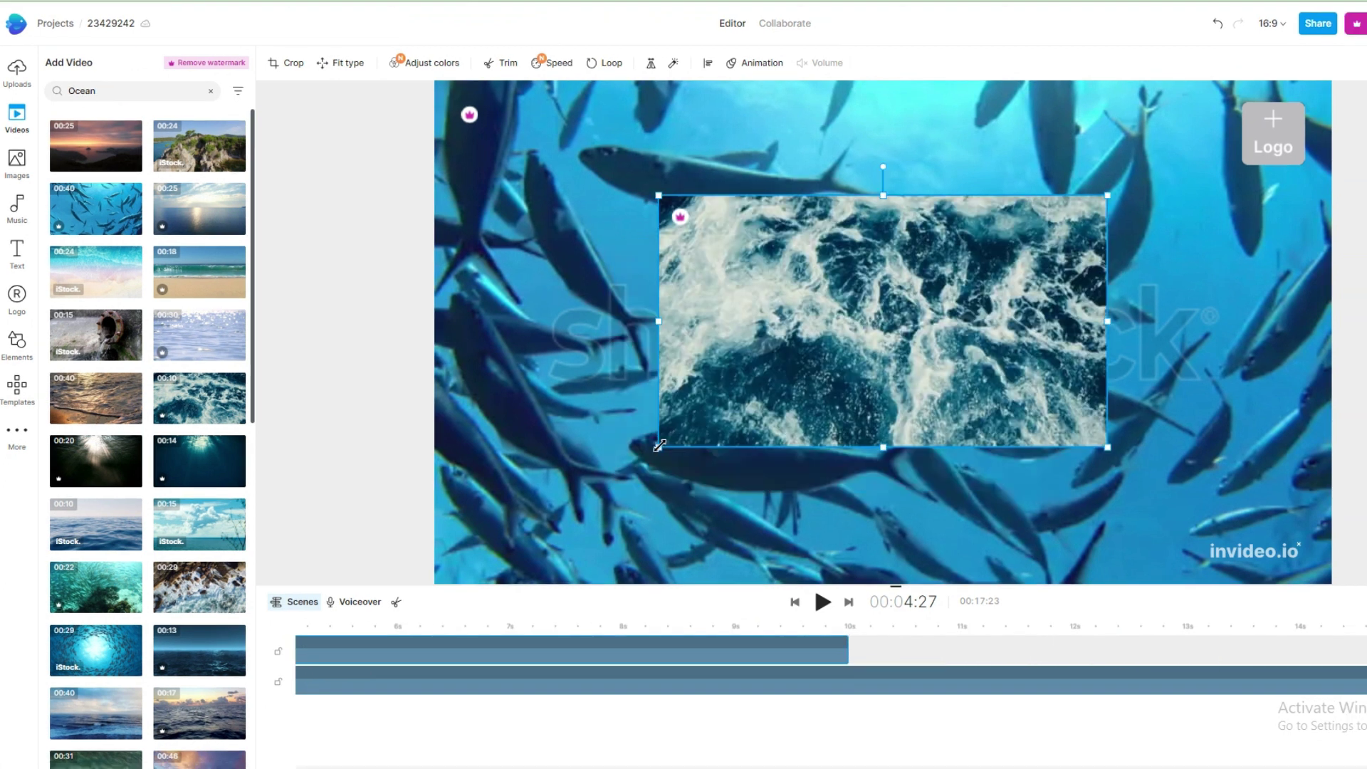
drag(624, 494, 469, 604)
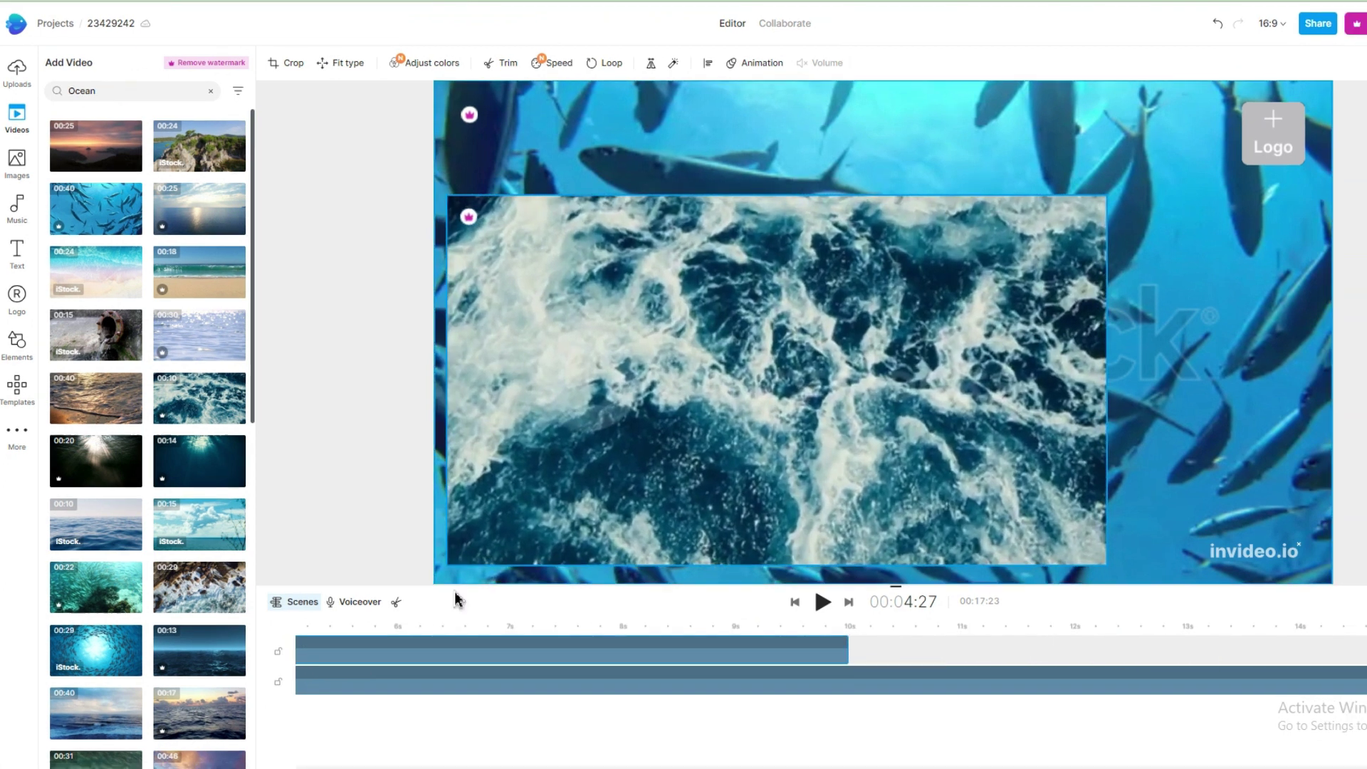
drag(618, 428, 619, 433)
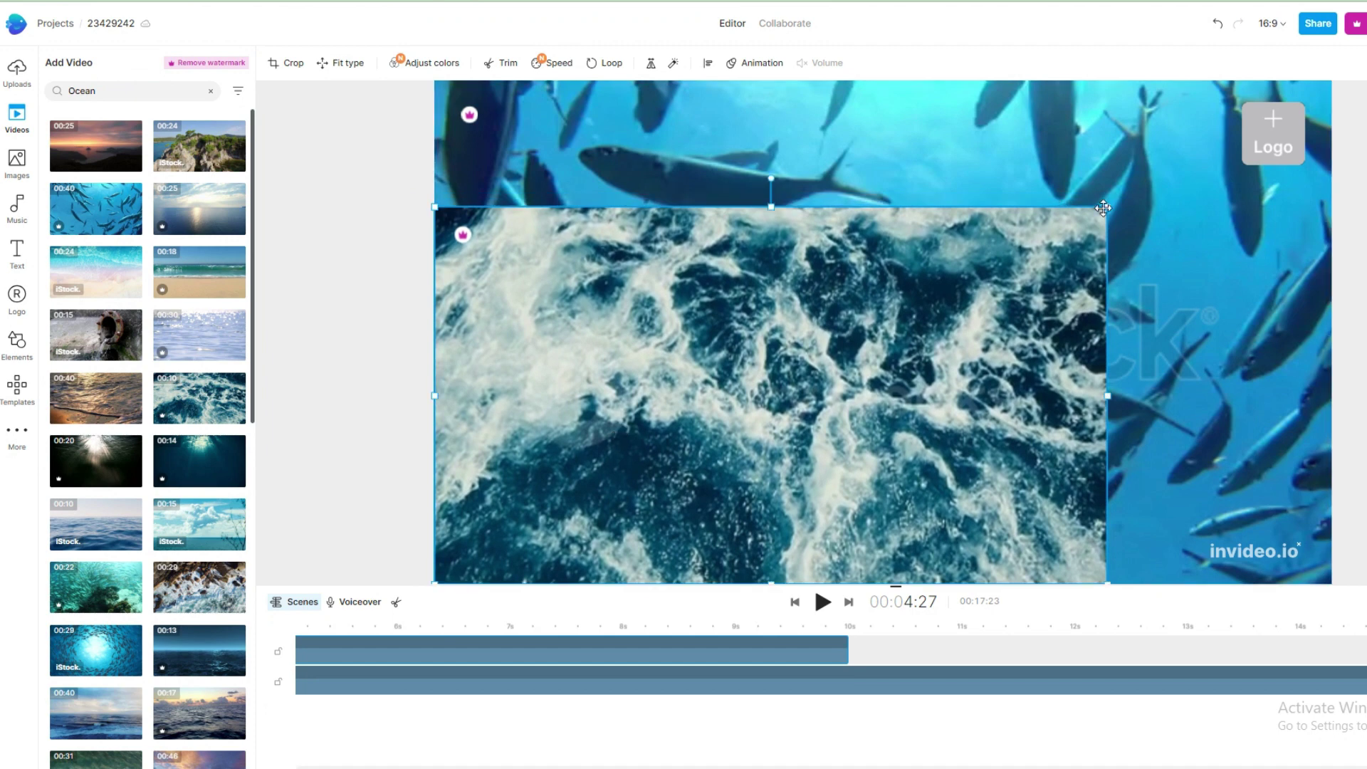
drag(1103, 208, 1328, 82)
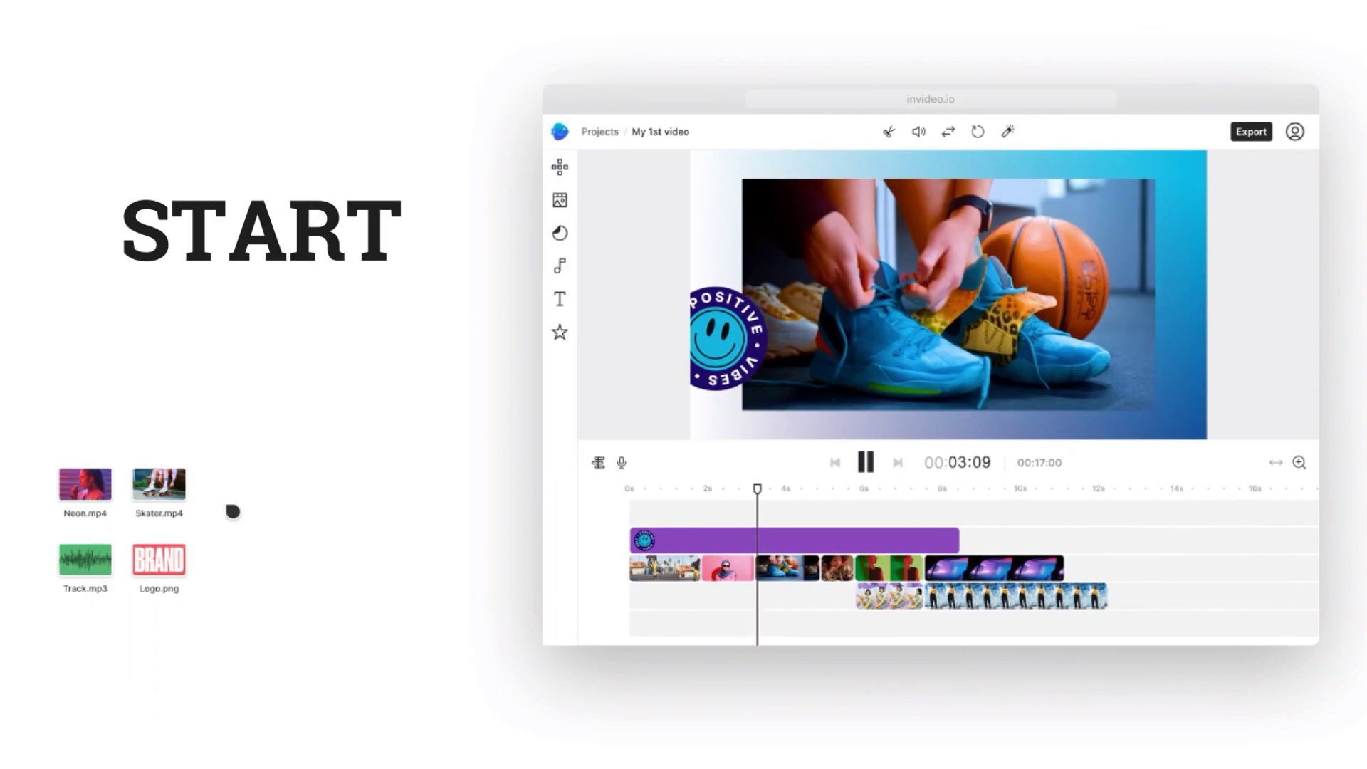
drag(168, 516, 949, 332)
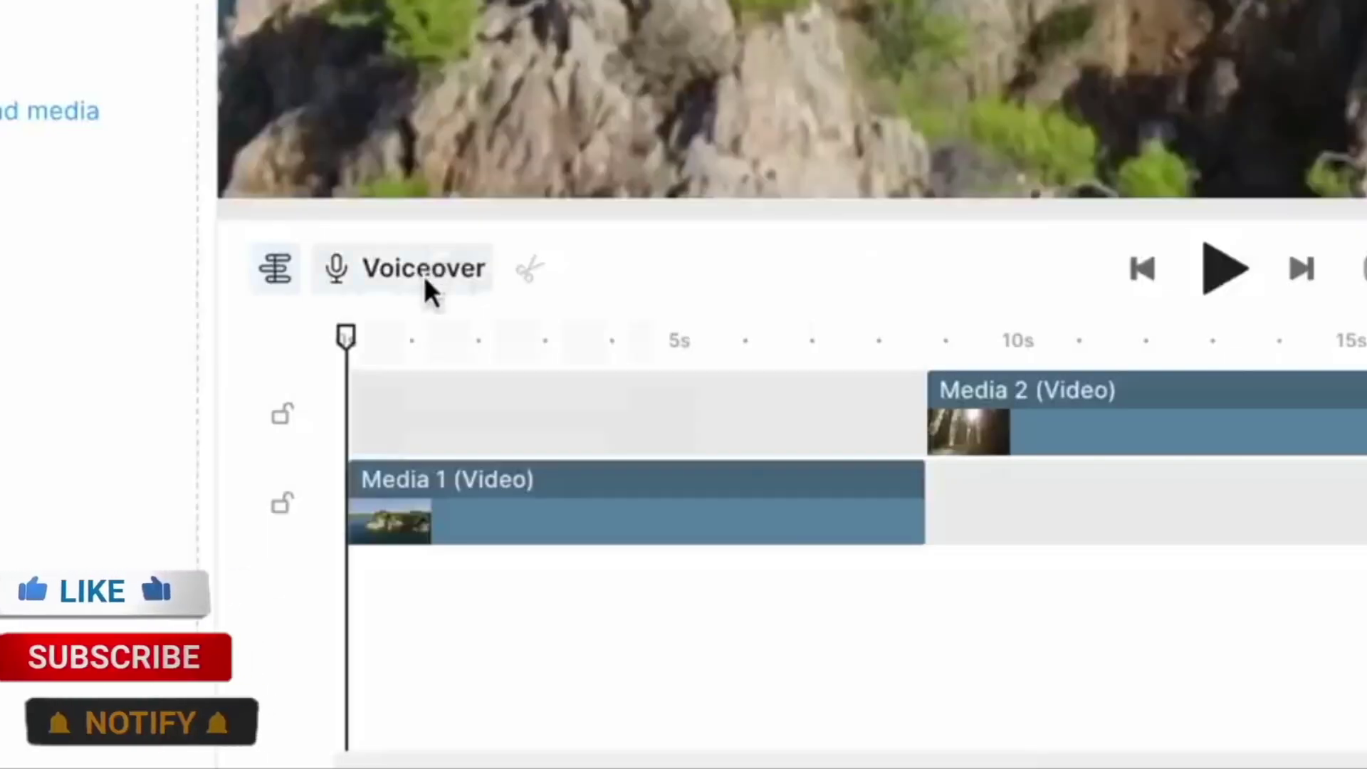
Generate a US English text-to-speech voiceover from the affirmation script and add it to the timeline
click(424, 276)
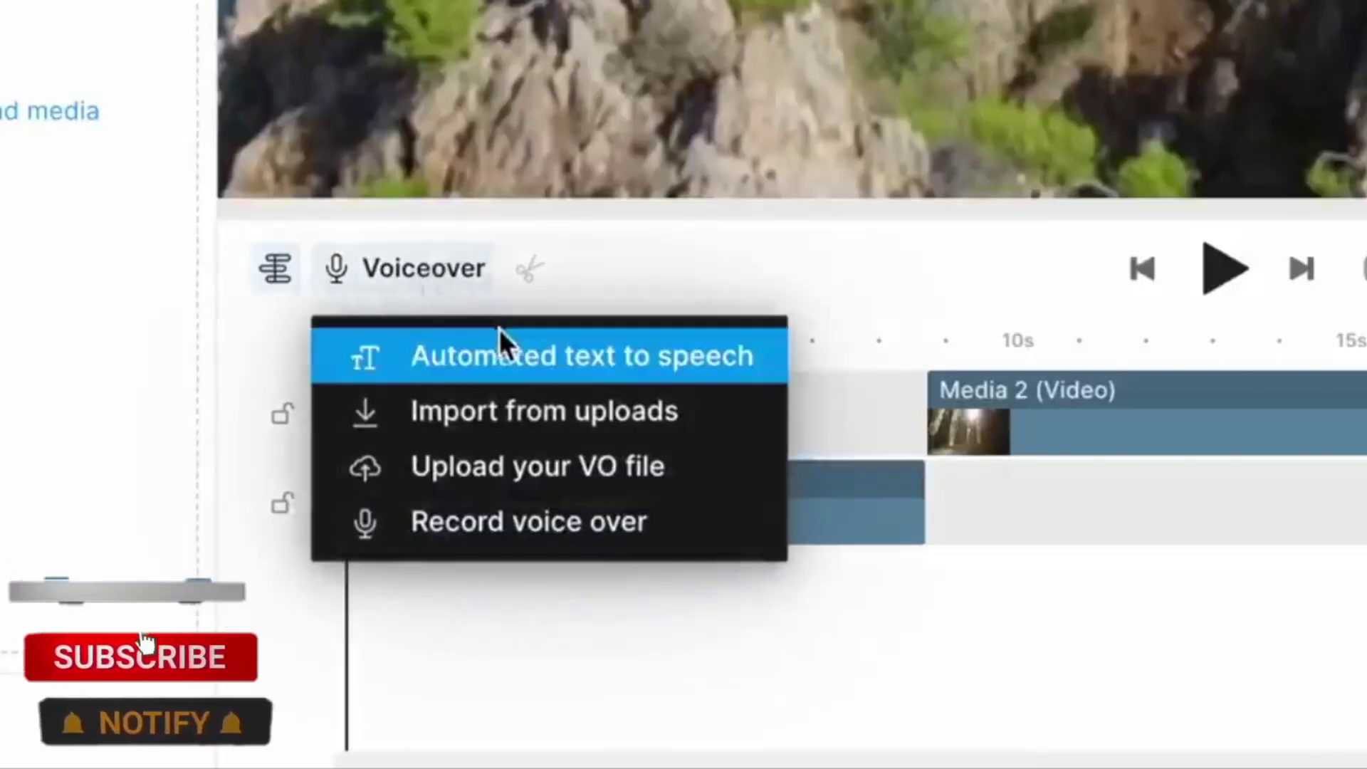
click(509, 346)
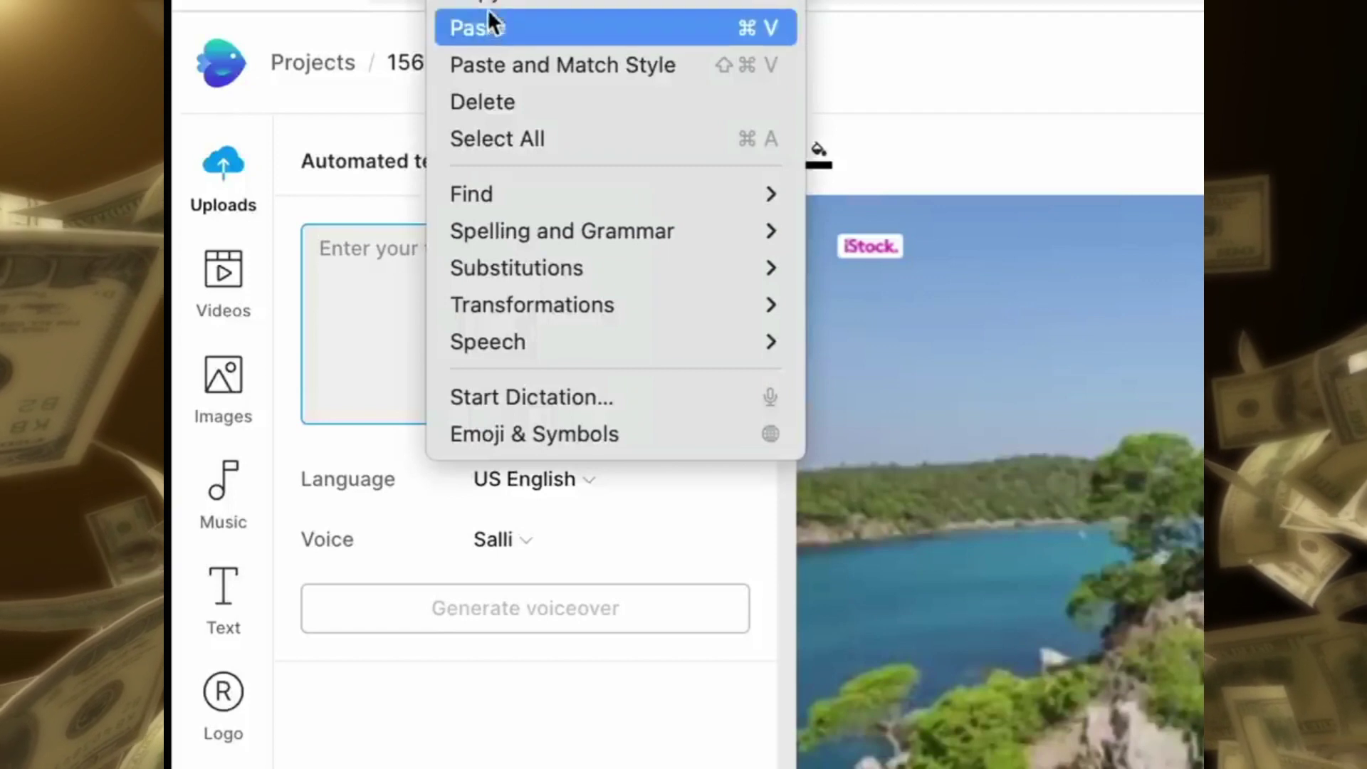
click(488, 25)
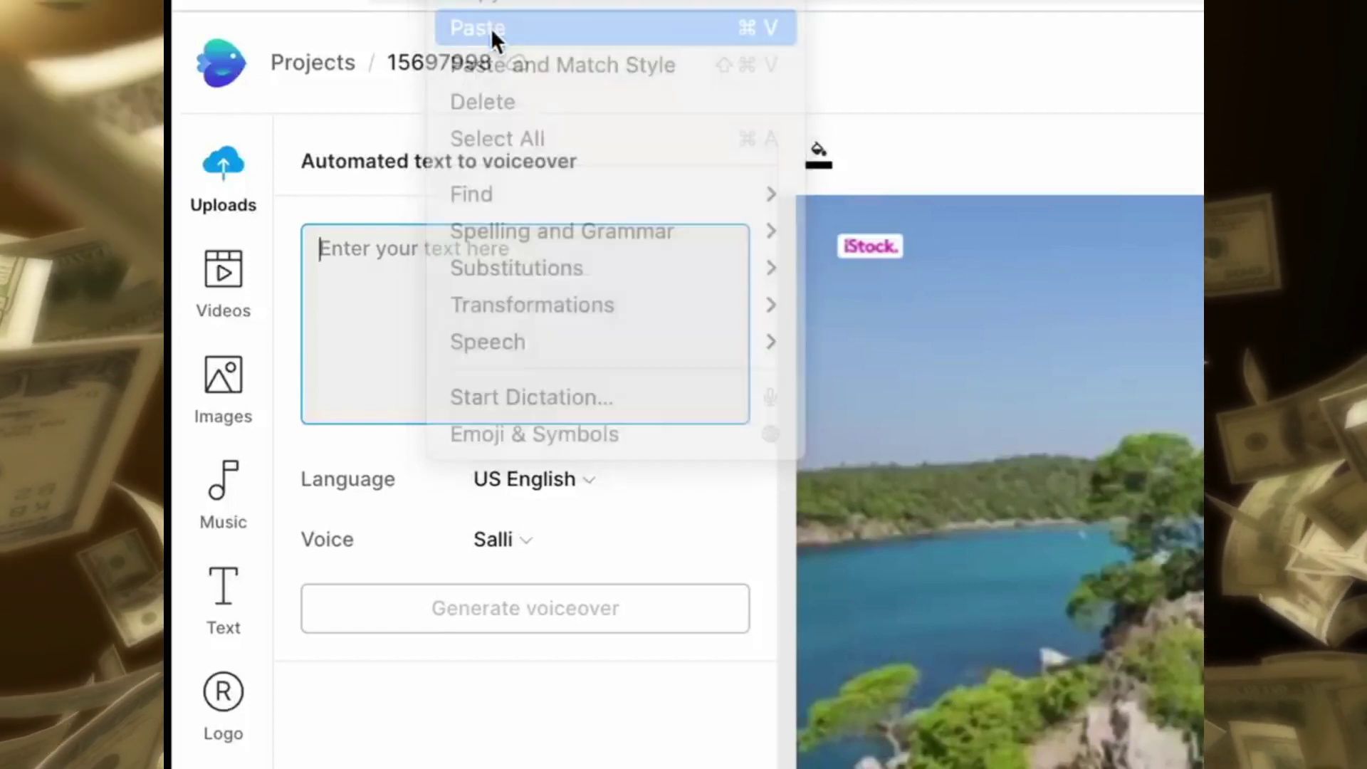
click(521, 566)
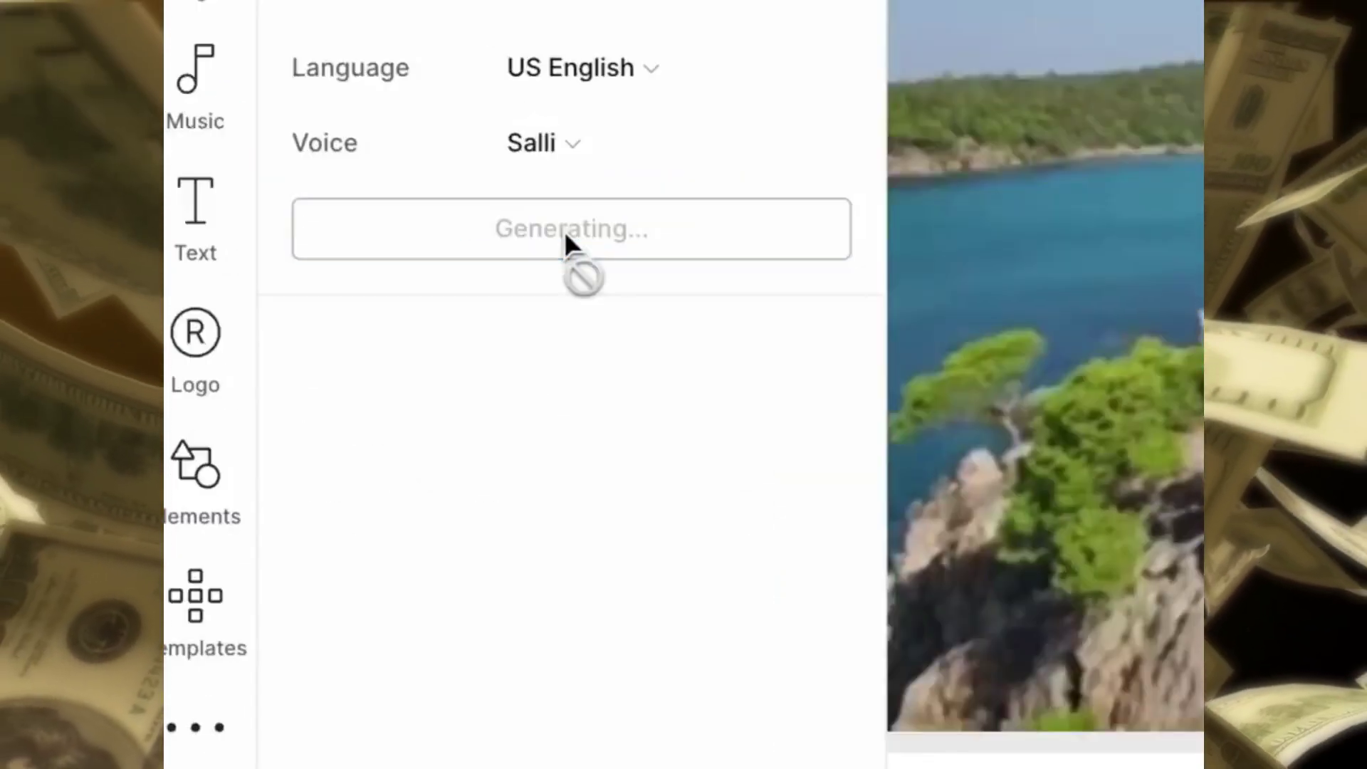
click(617, 143)
click(639, 62)
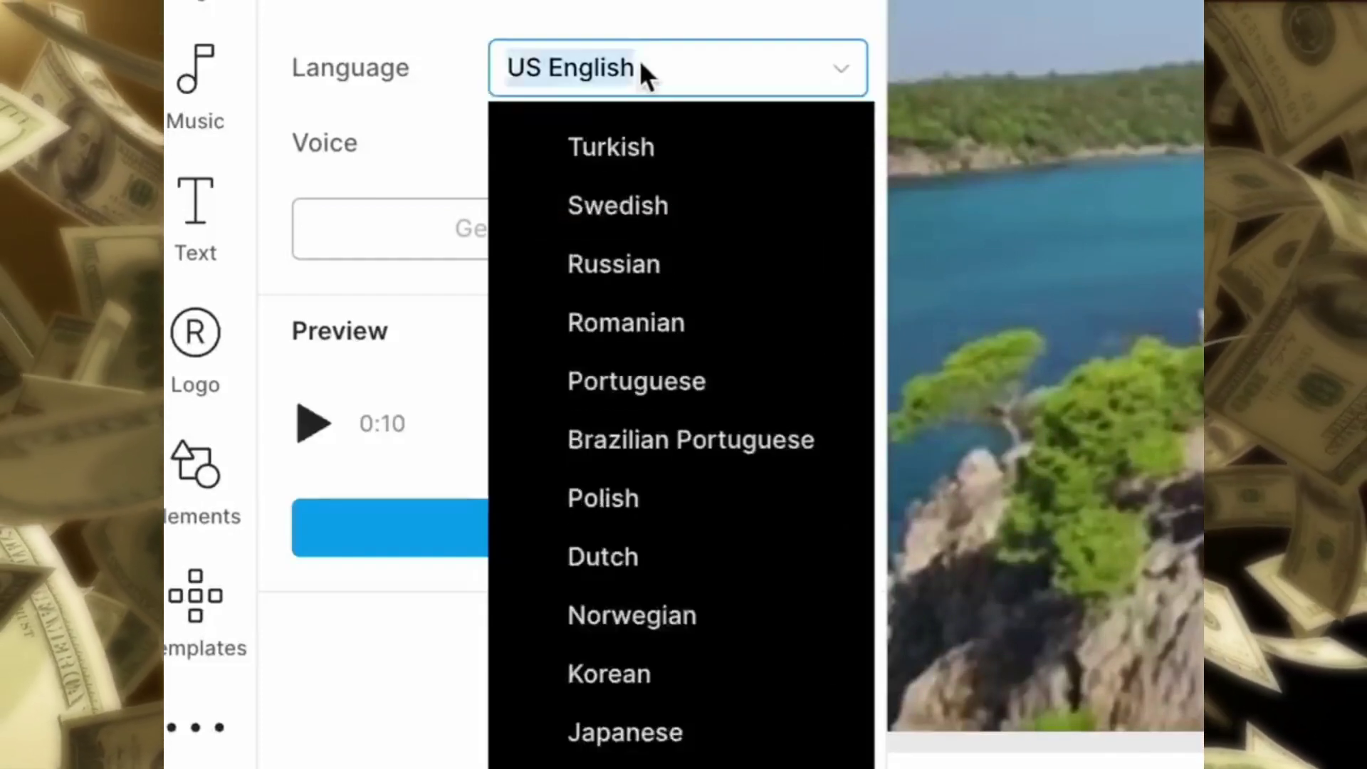
click(724, 20)
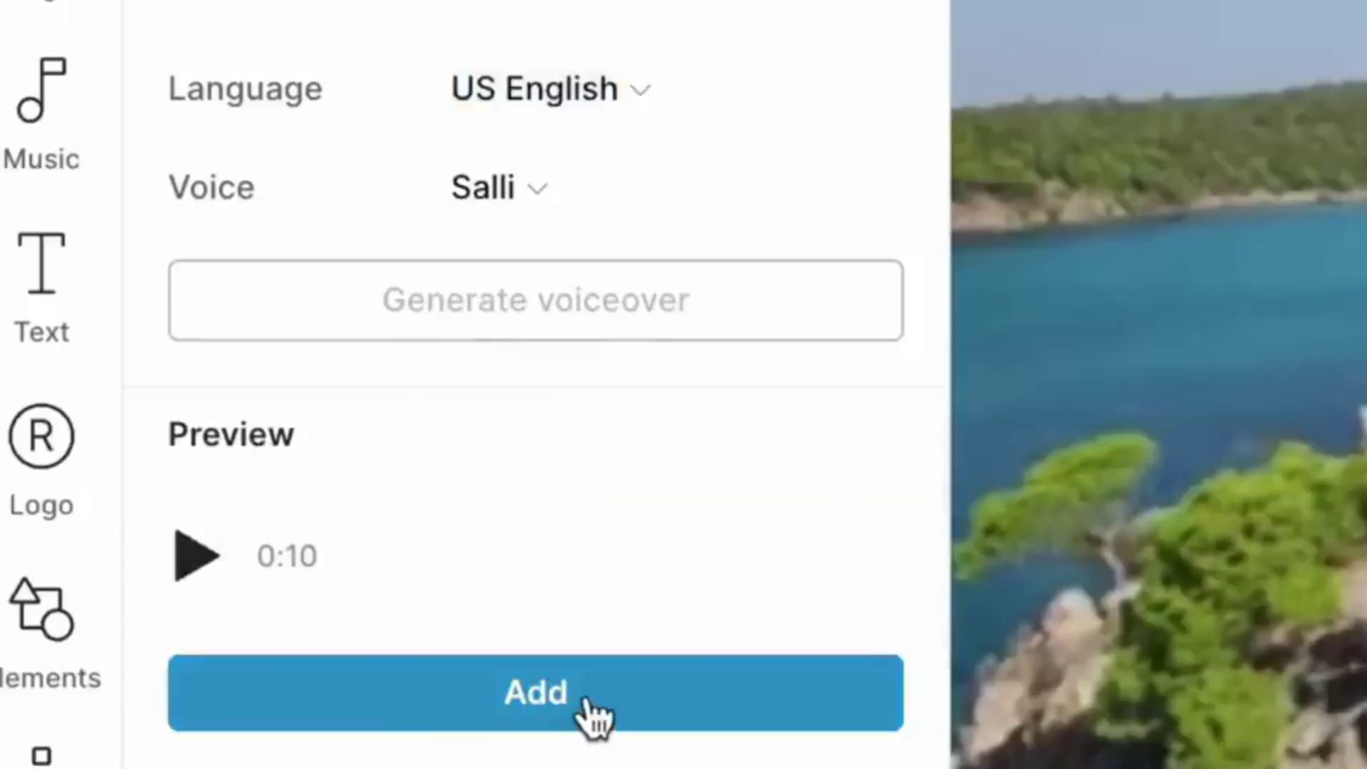
click(588, 711)
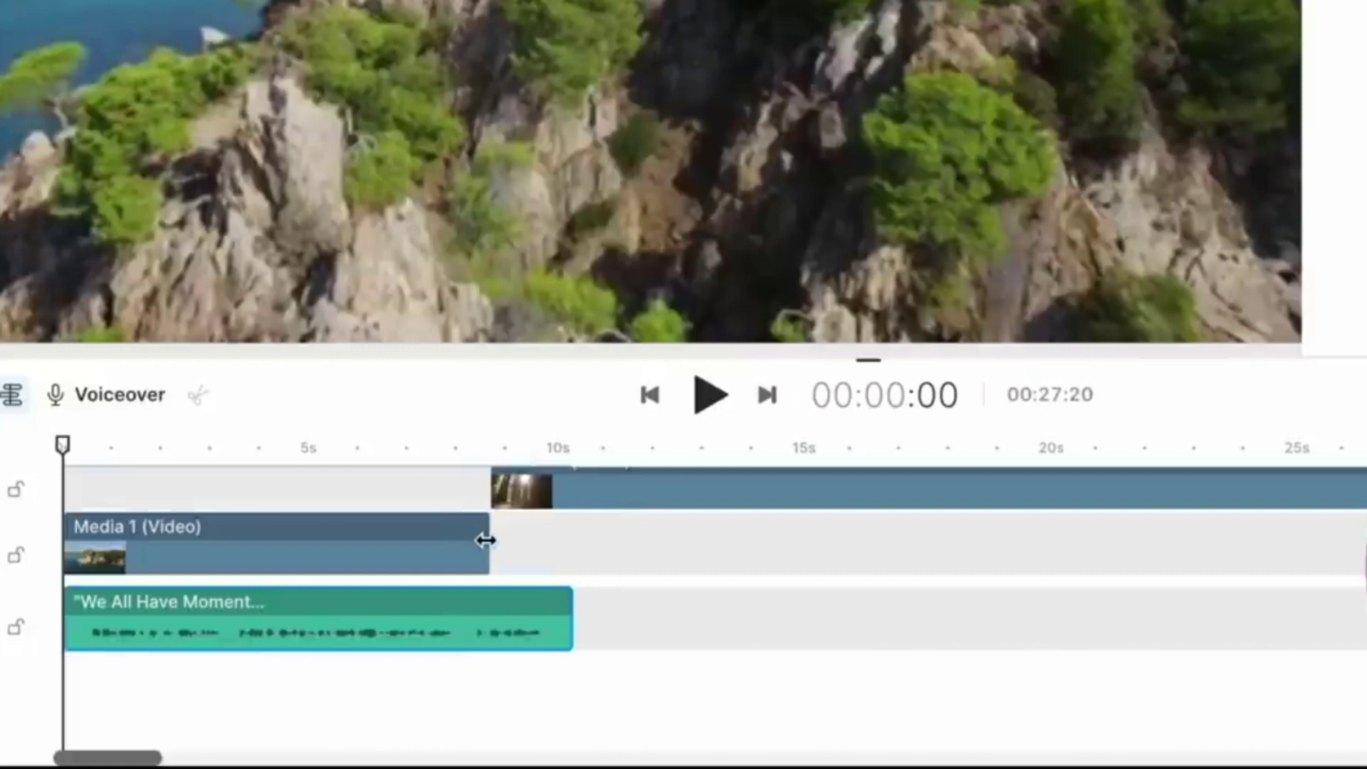
Lengthen Media 1 to about 10 seconds and trim the next clip to meet it
drag(485, 541, 568, 552)
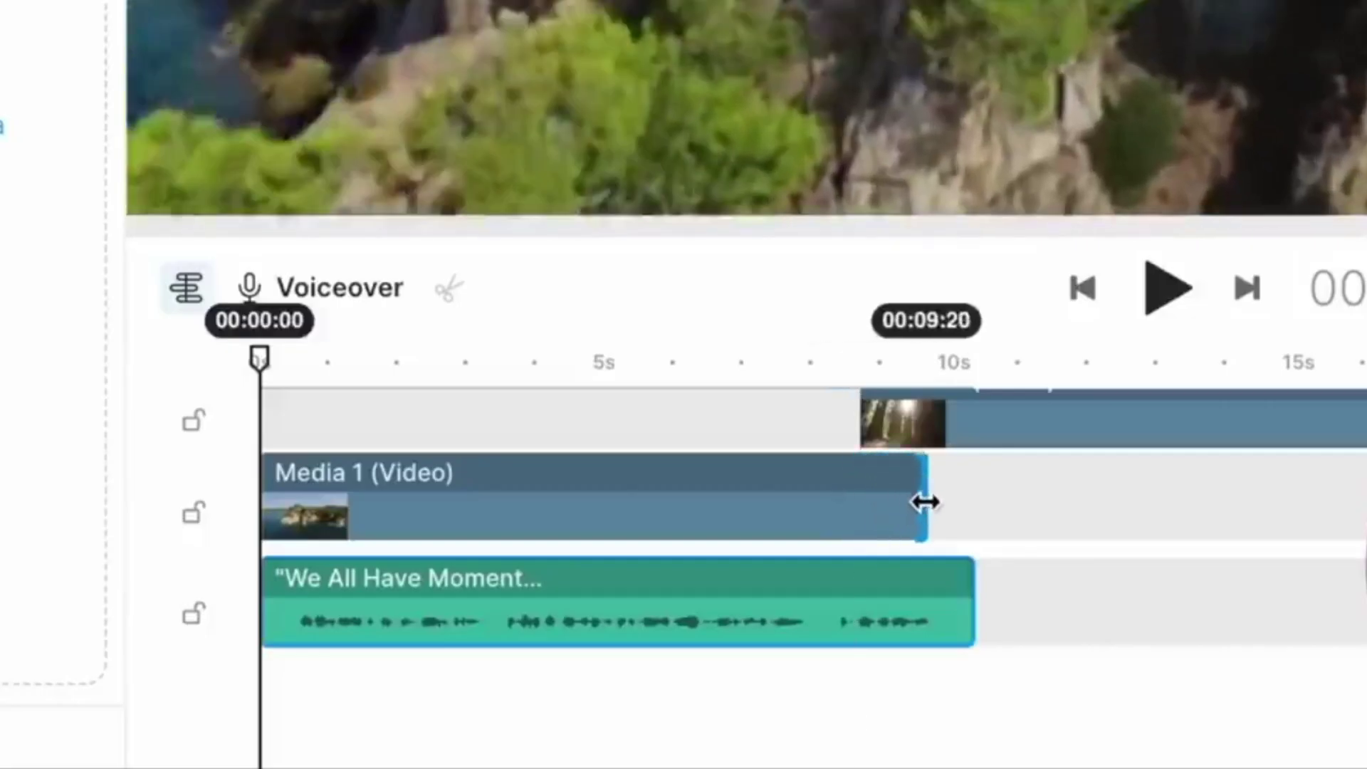
drag(967, 512, 975, 504)
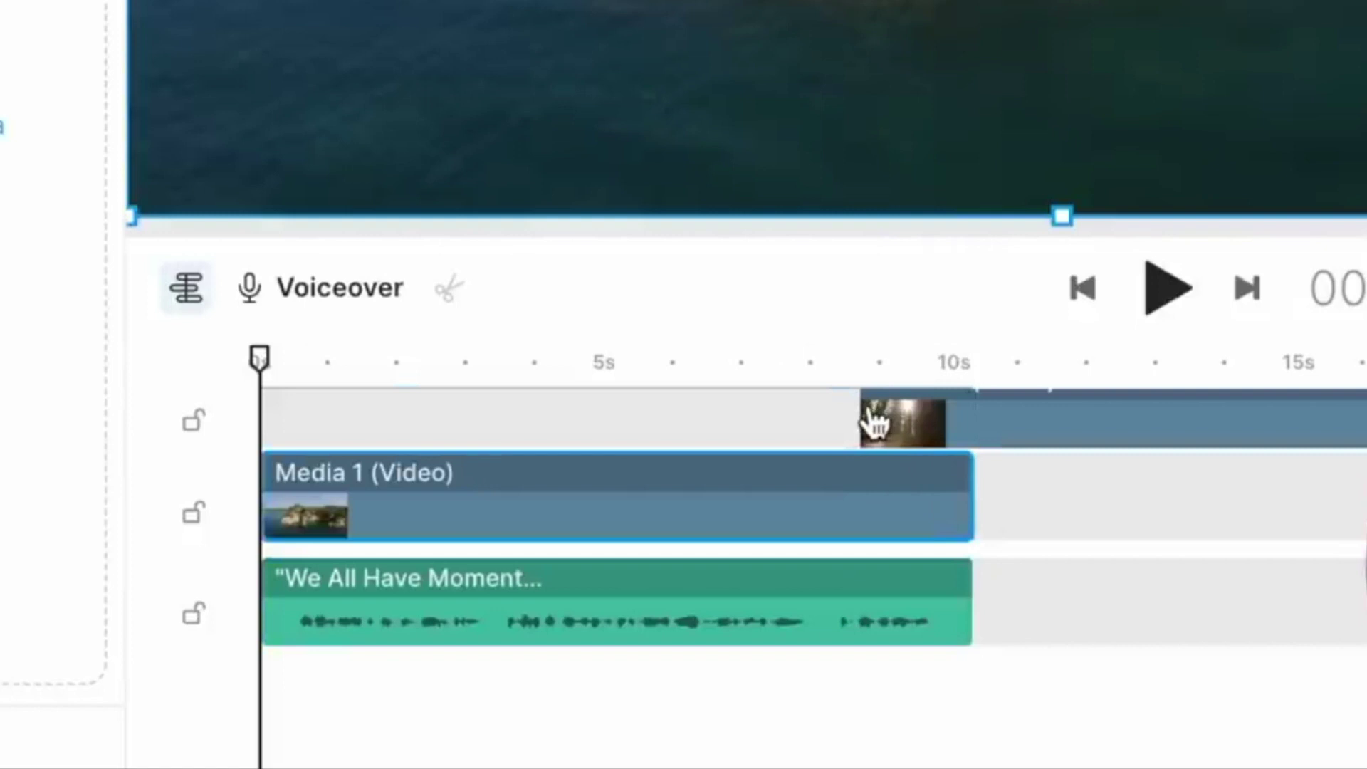
drag(862, 414, 925, 419)
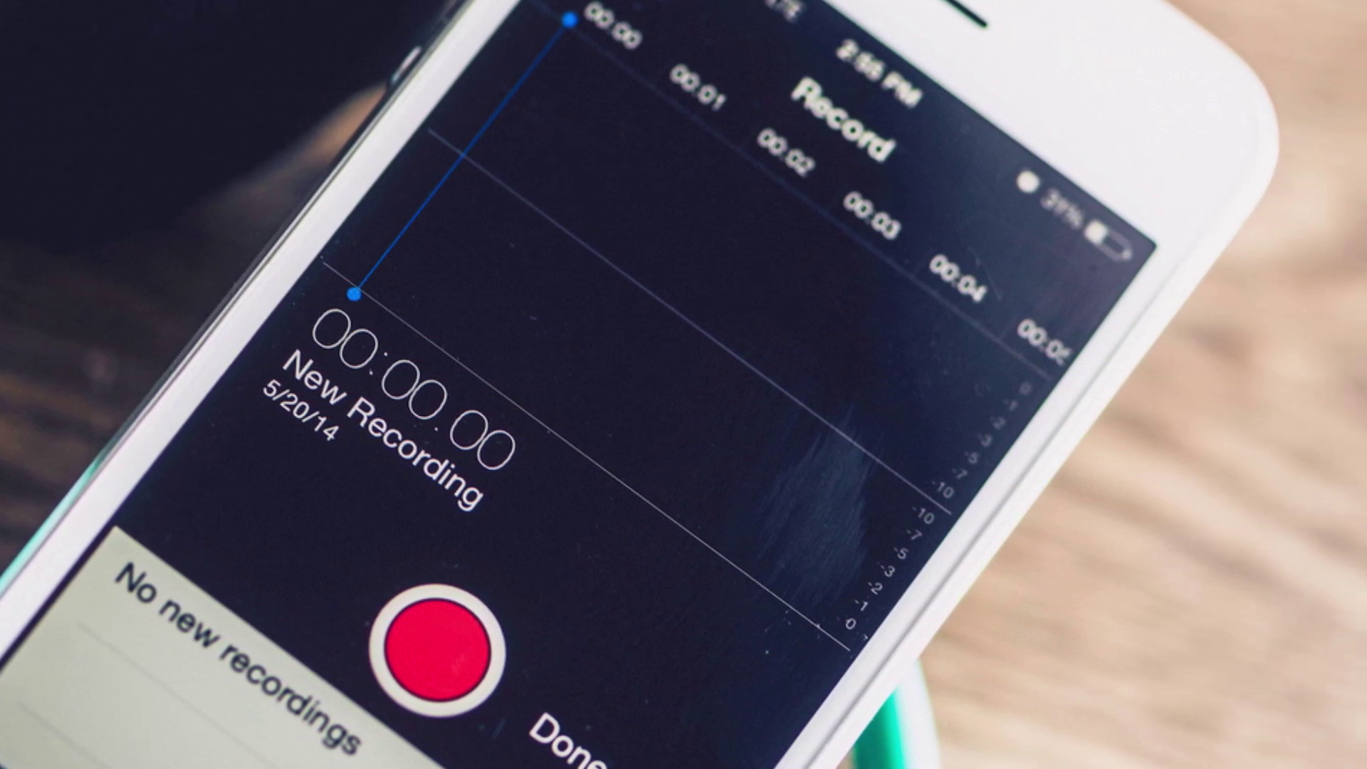
Upload the voice recording New Recording 304.m4a and start it near 1 second on the audio track
click(292, 627)
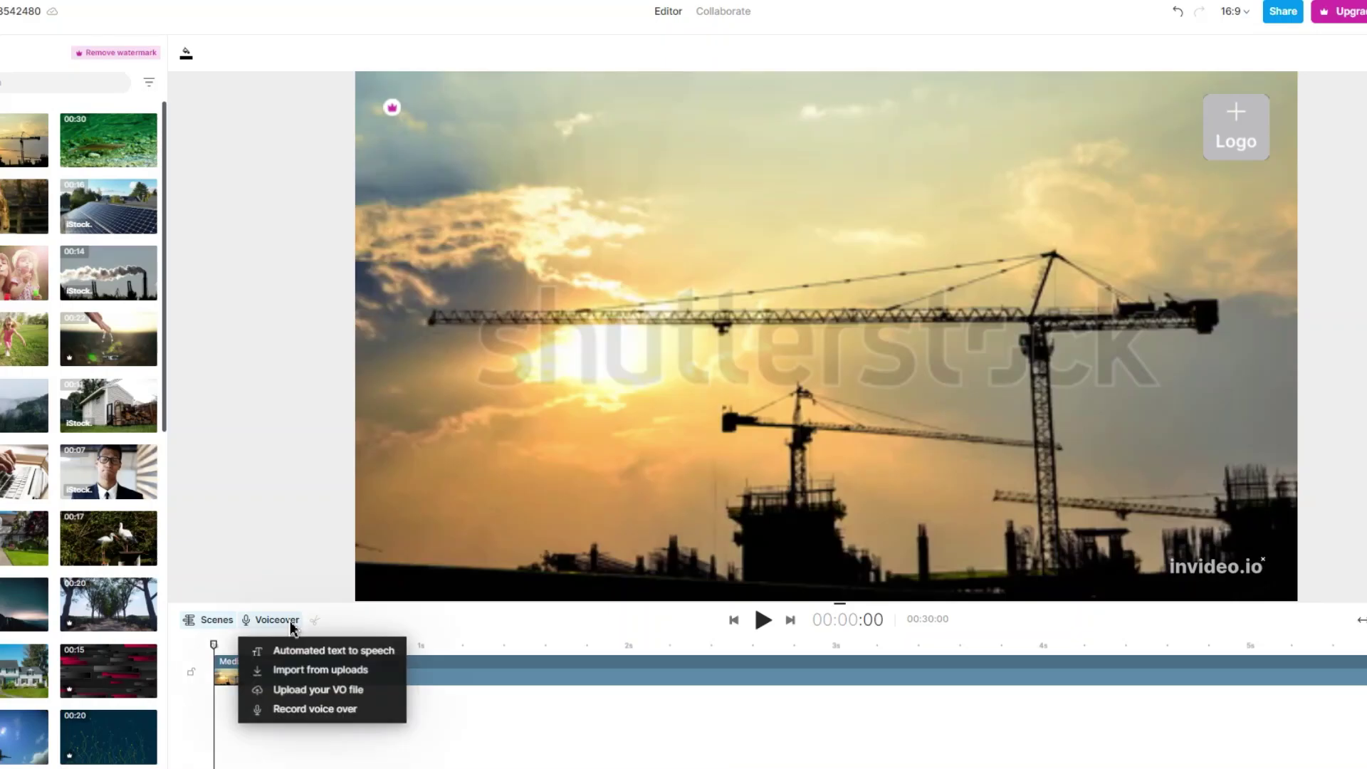
click(372, 694)
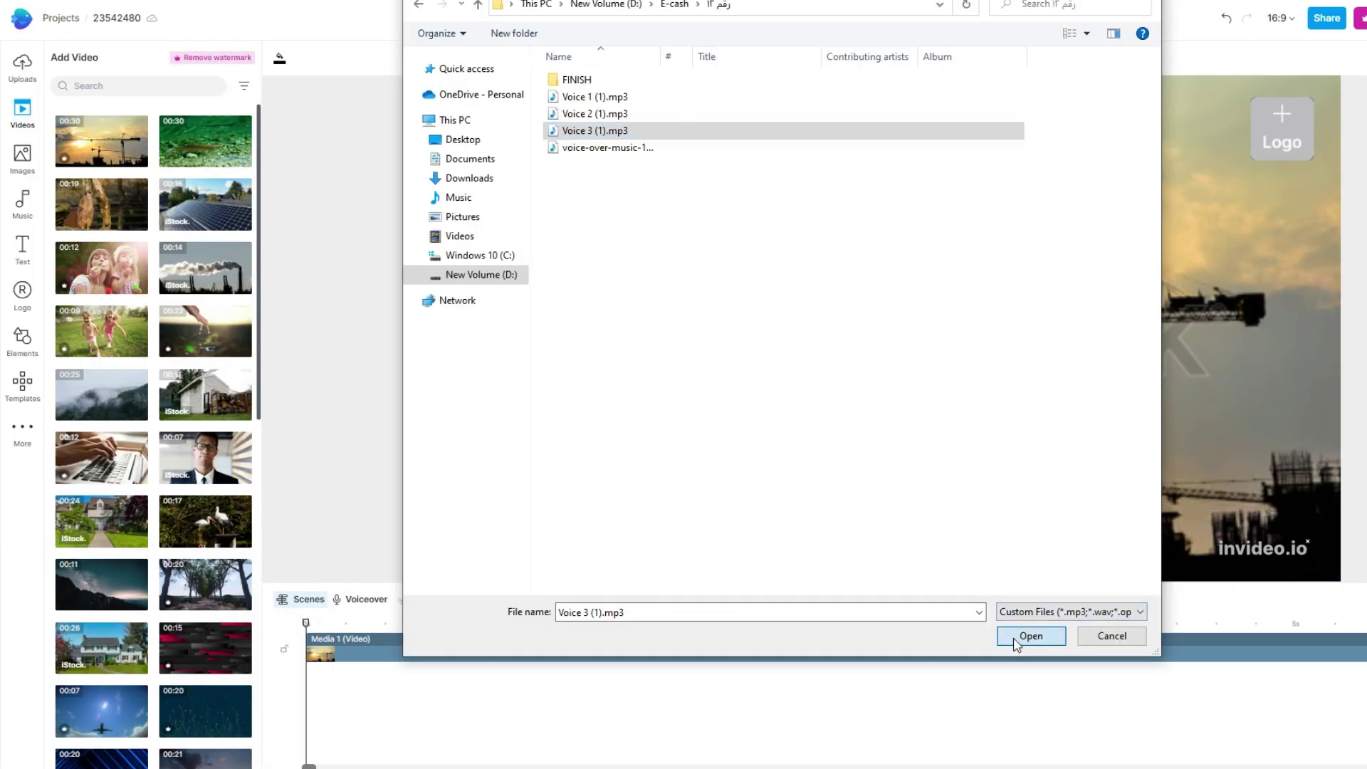
click(1016, 641)
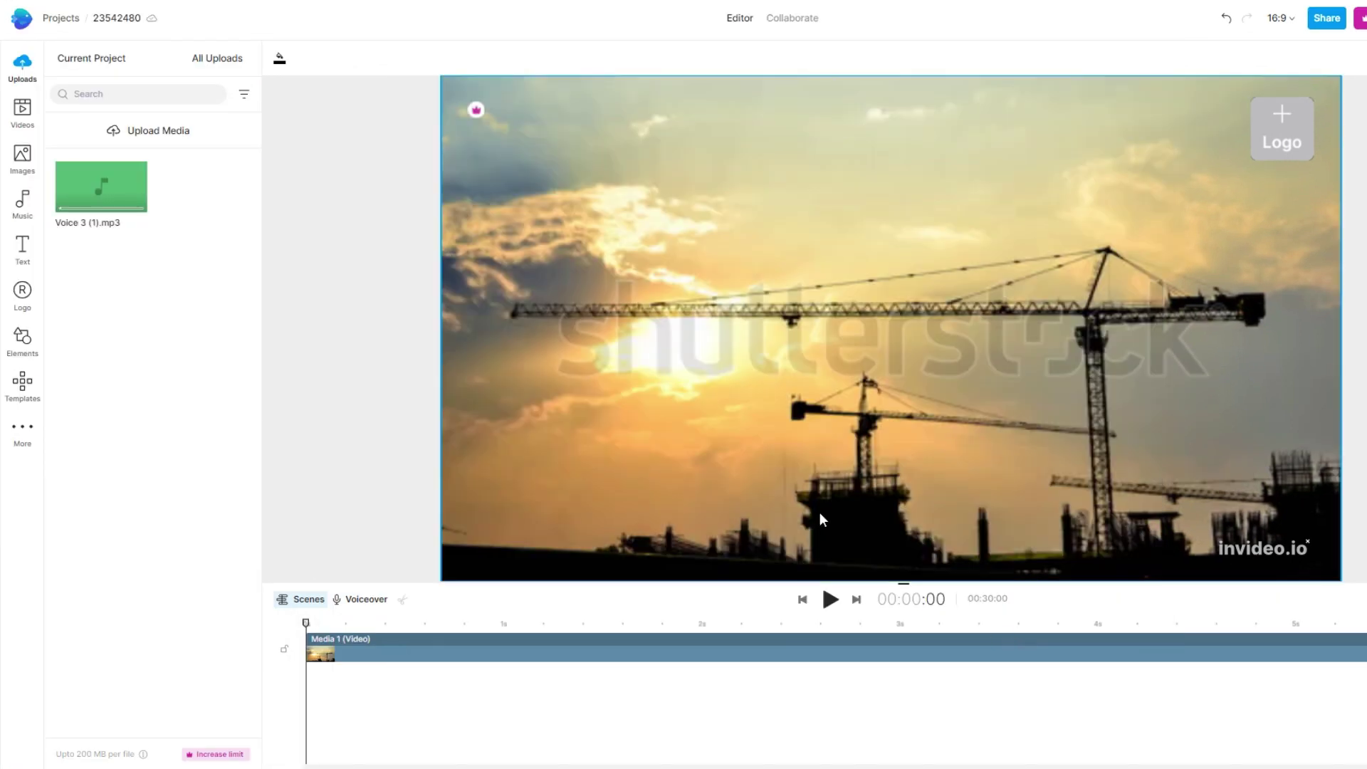
click(135, 200)
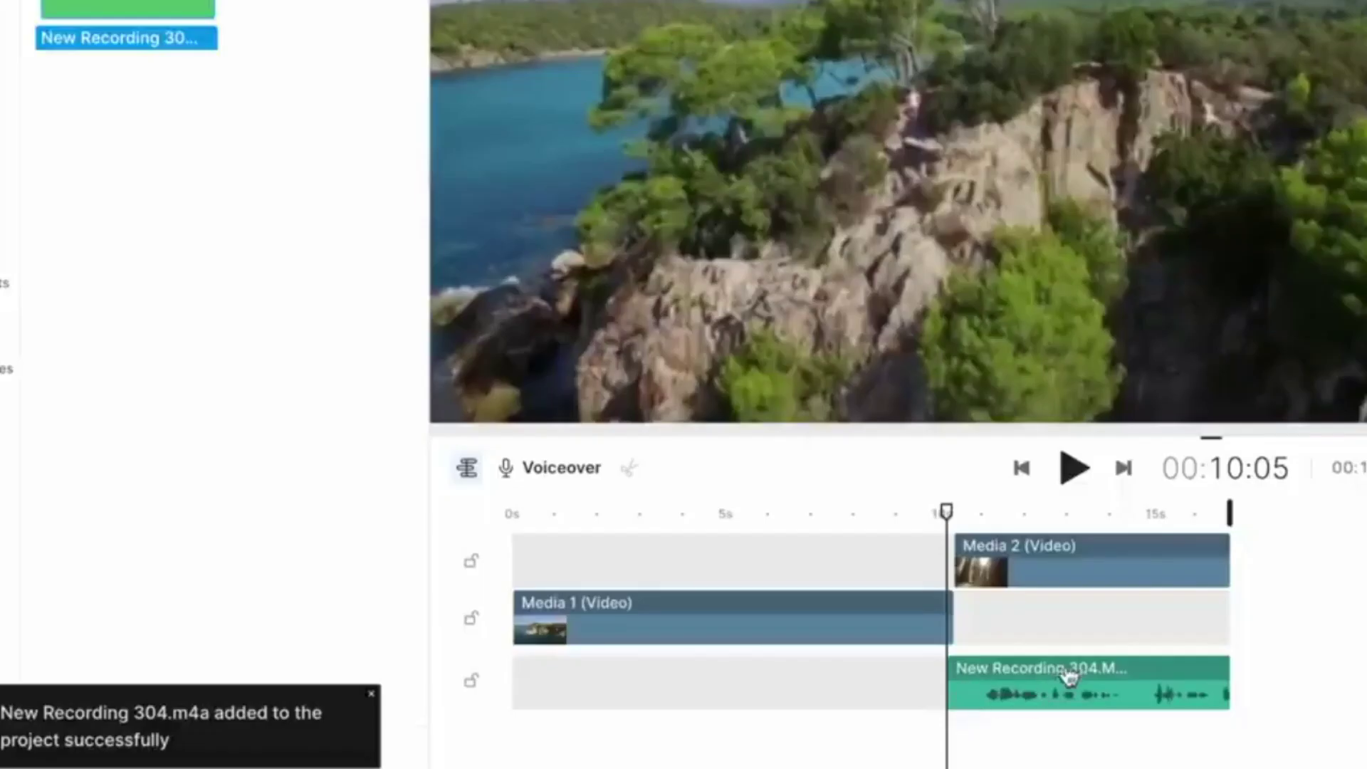
drag(1079, 673, 692, 673)
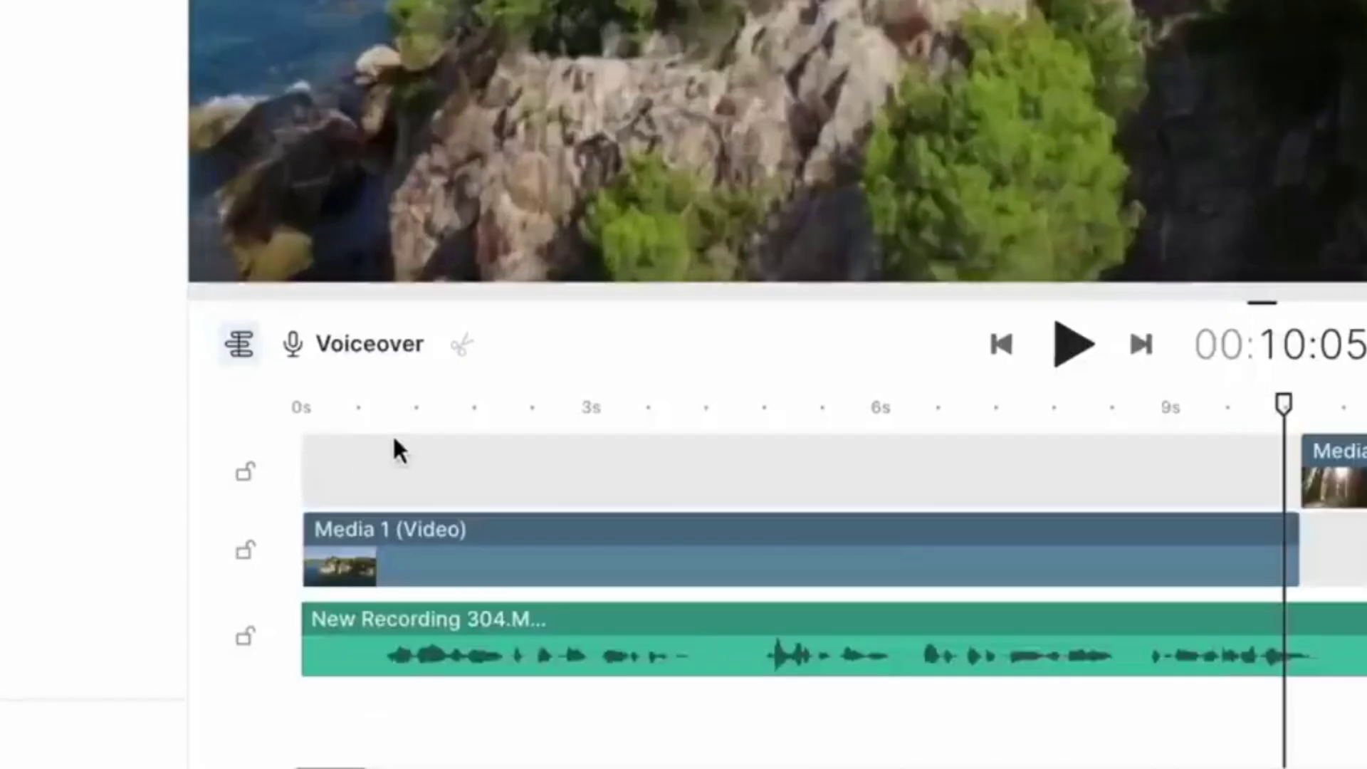
Split the voice recording where the speech begins and delete the short leading piece
click(394, 440)
click(399, 407)
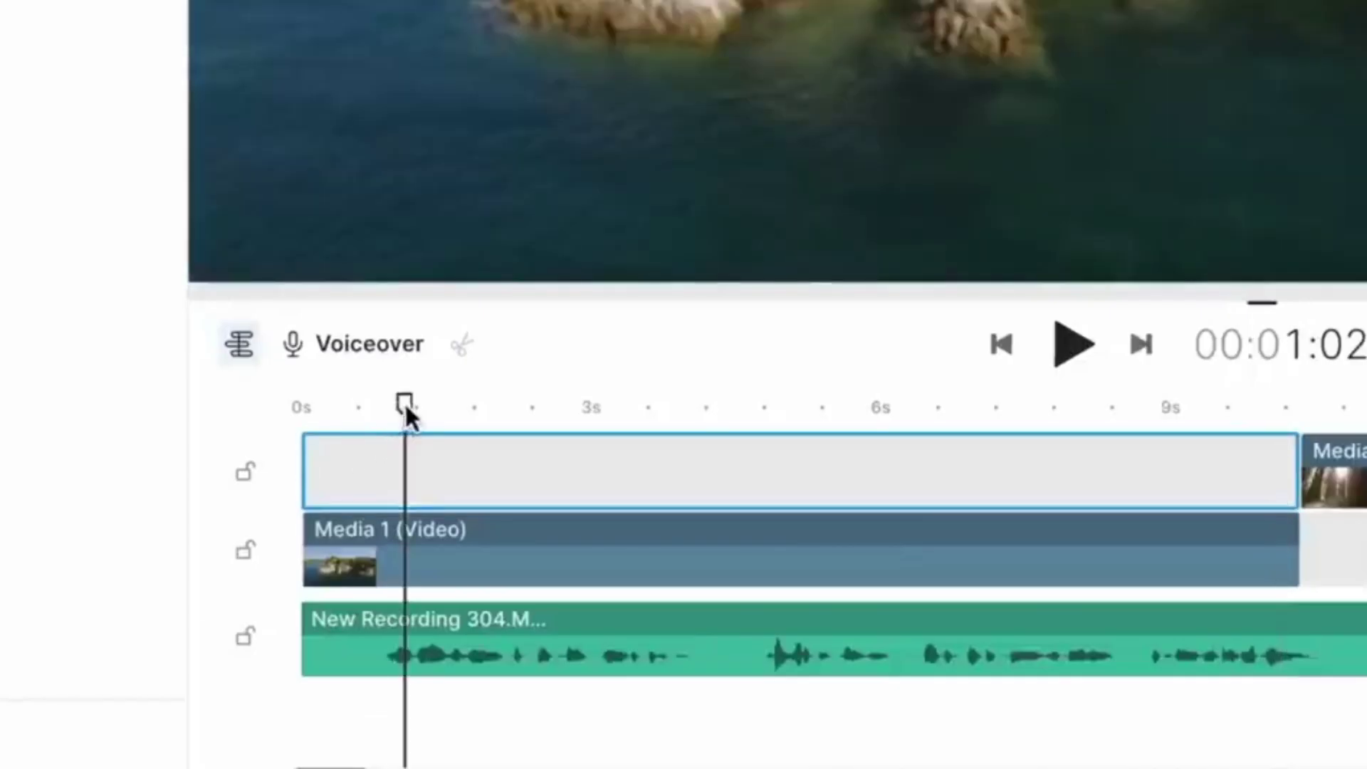
drag(405, 409, 376, 400)
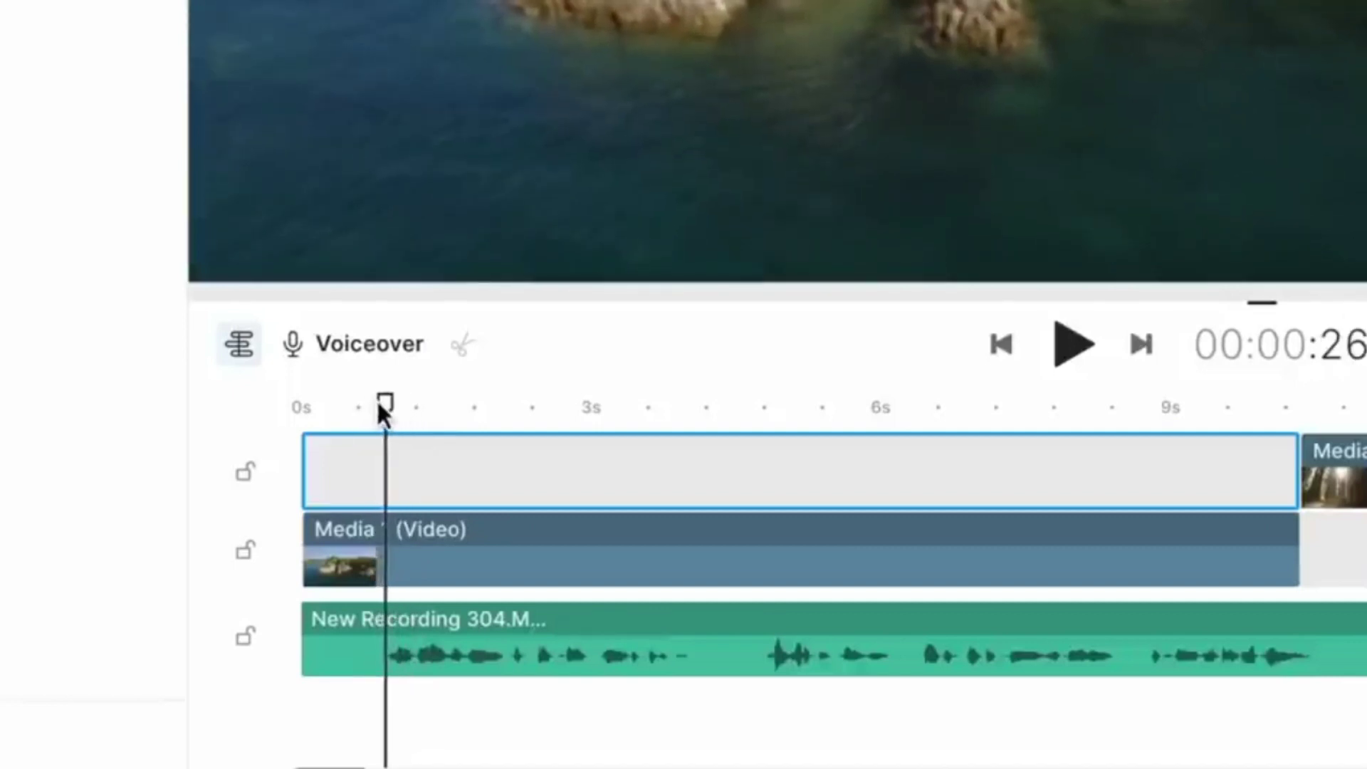
click(387, 650)
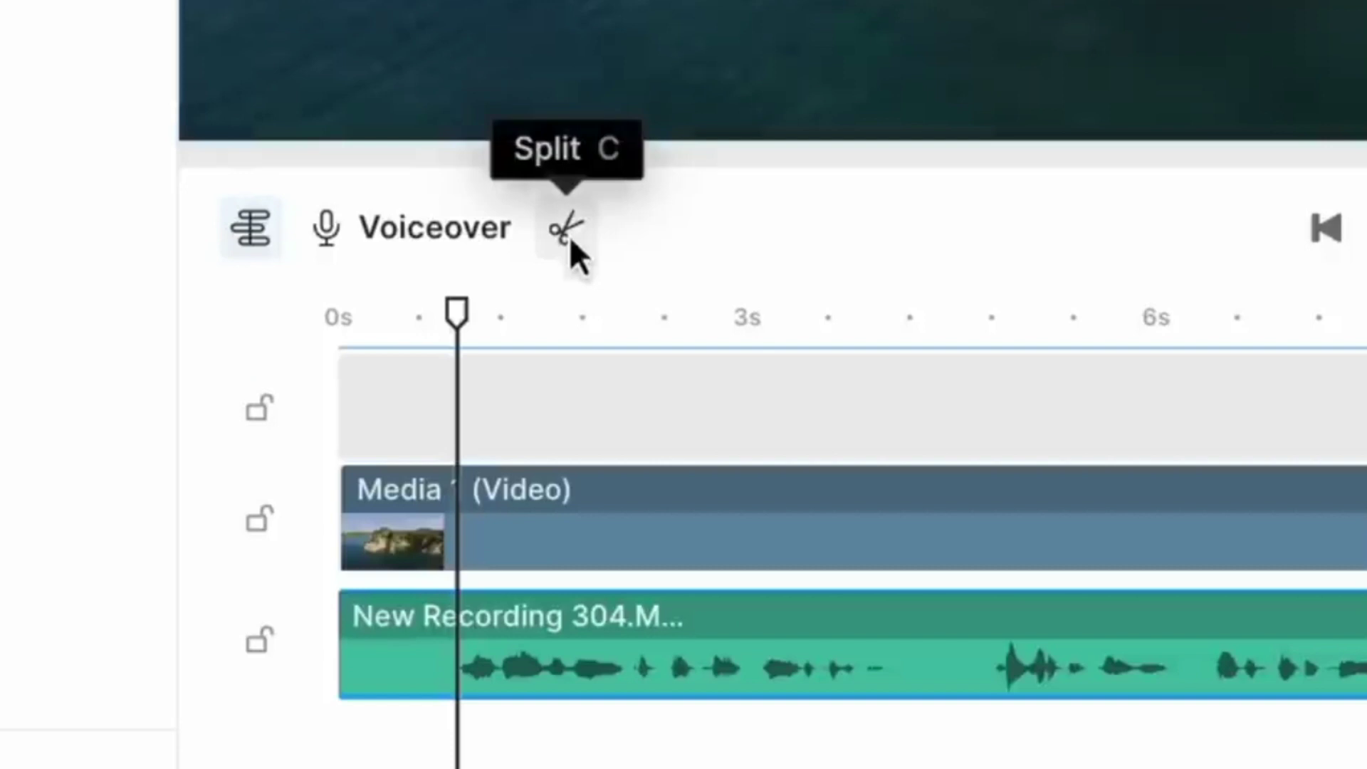
click(570, 237)
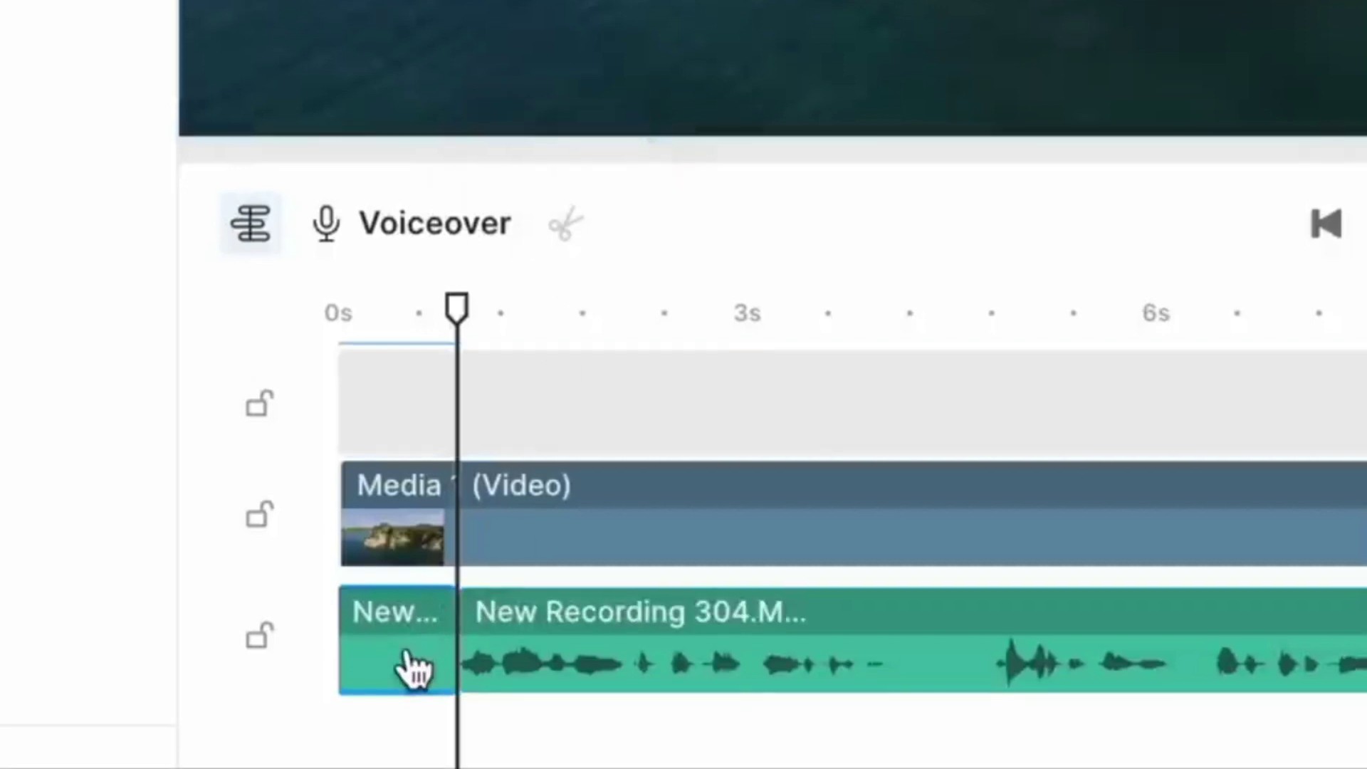
key(Delete)
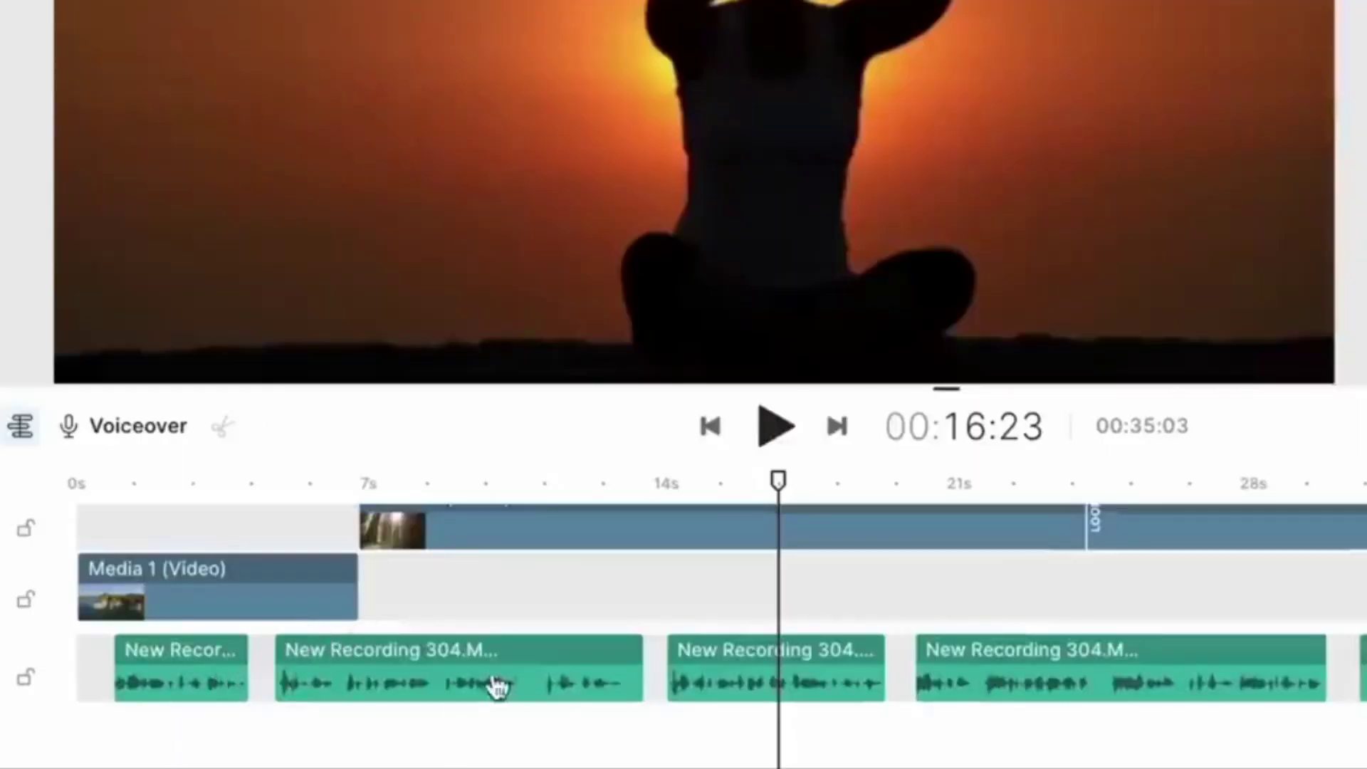
scroll(1116, 682, up, 2)
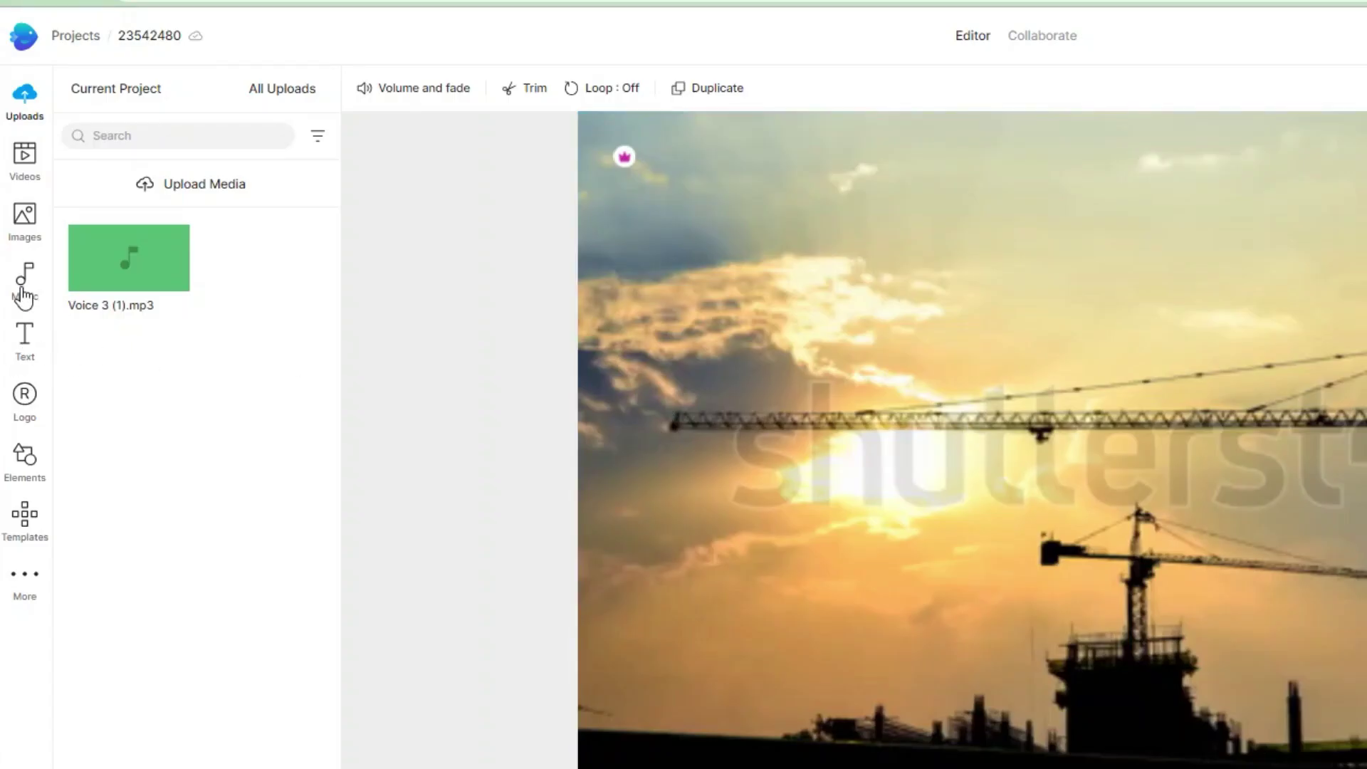
Add the Relaxing track Sky Meditation across the timeline and lower its volume to -6.6 dB
click(25, 288)
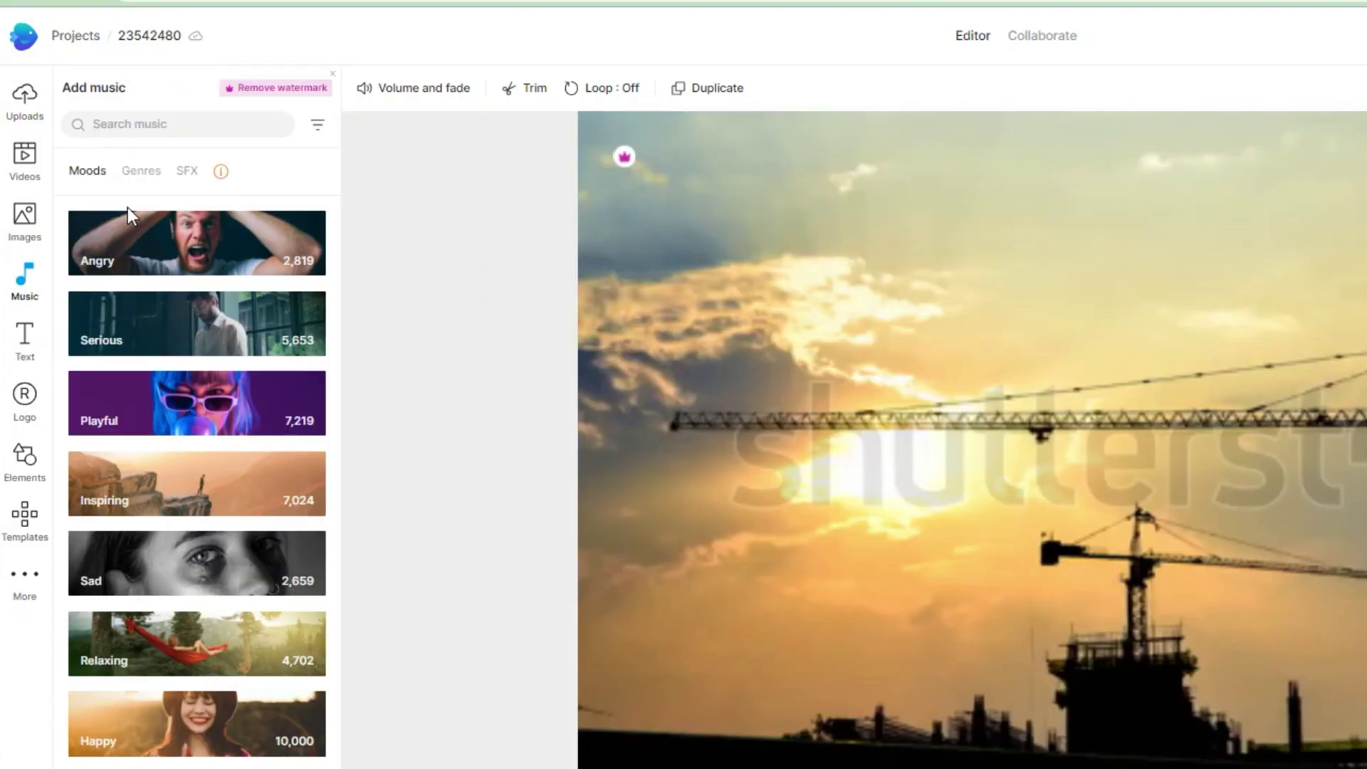
click(167, 657)
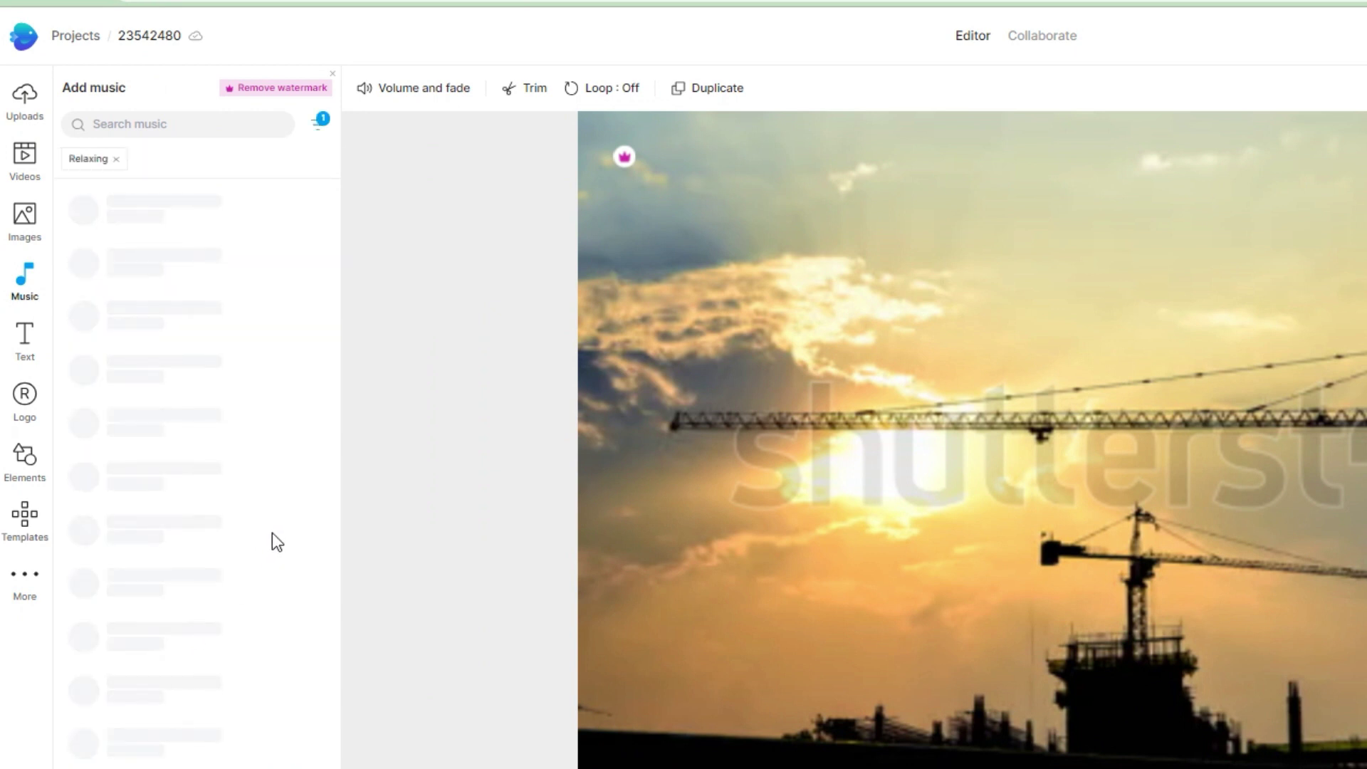
click(308, 374)
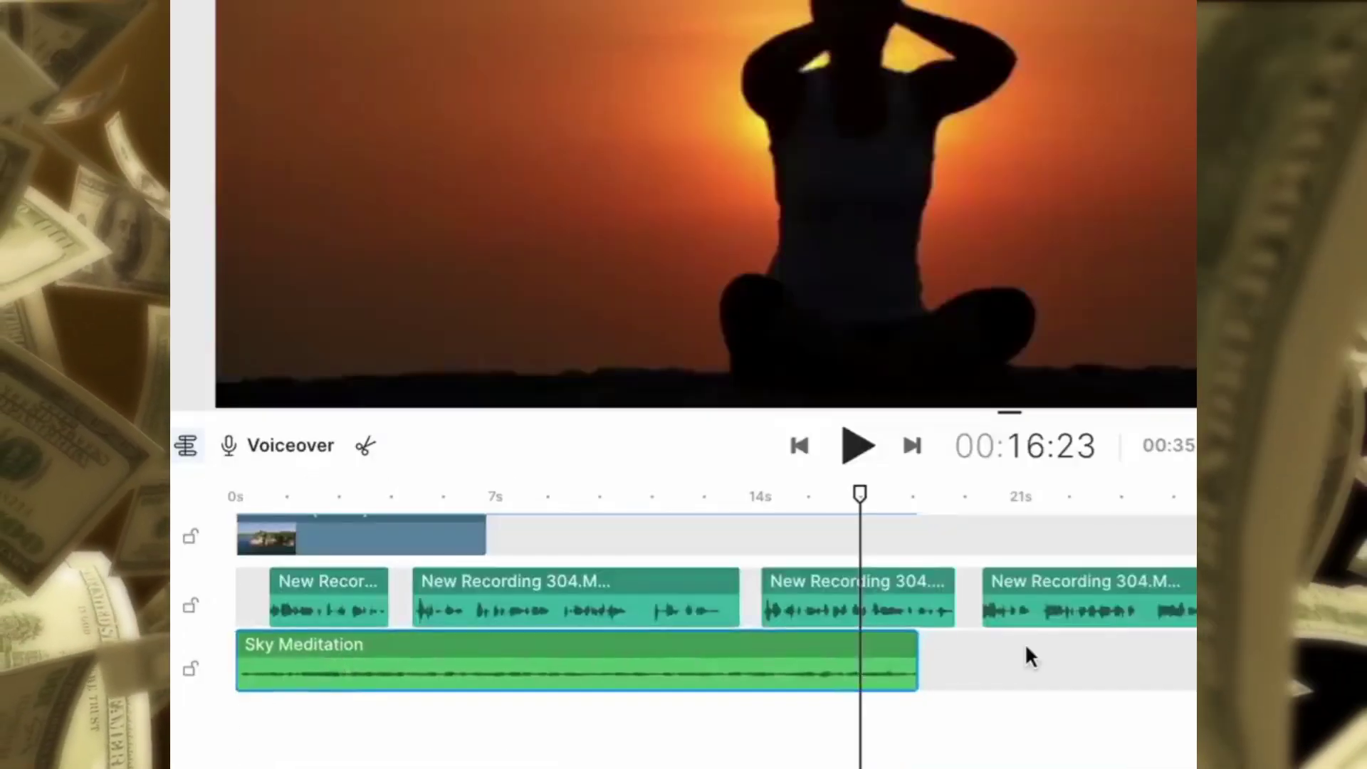
drag(917, 656, 1203, 656)
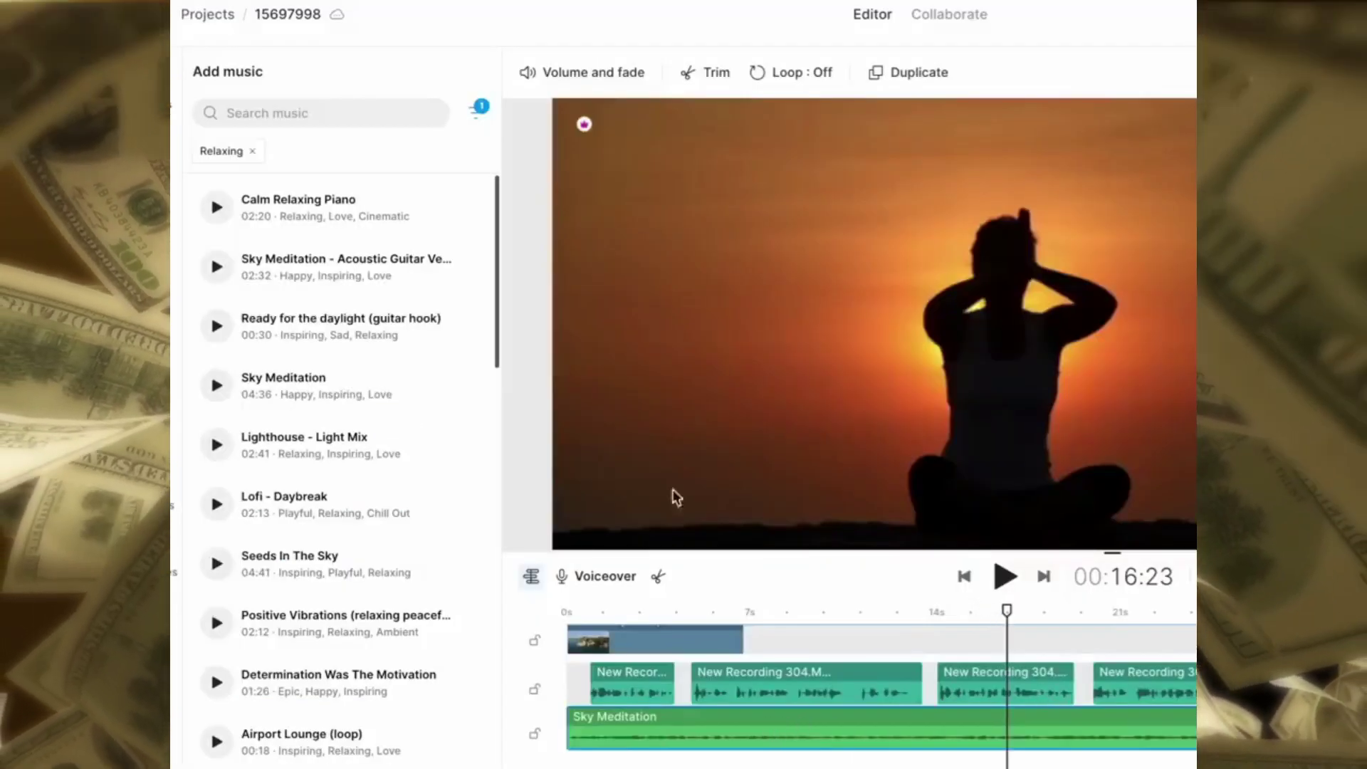
click(612, 72)
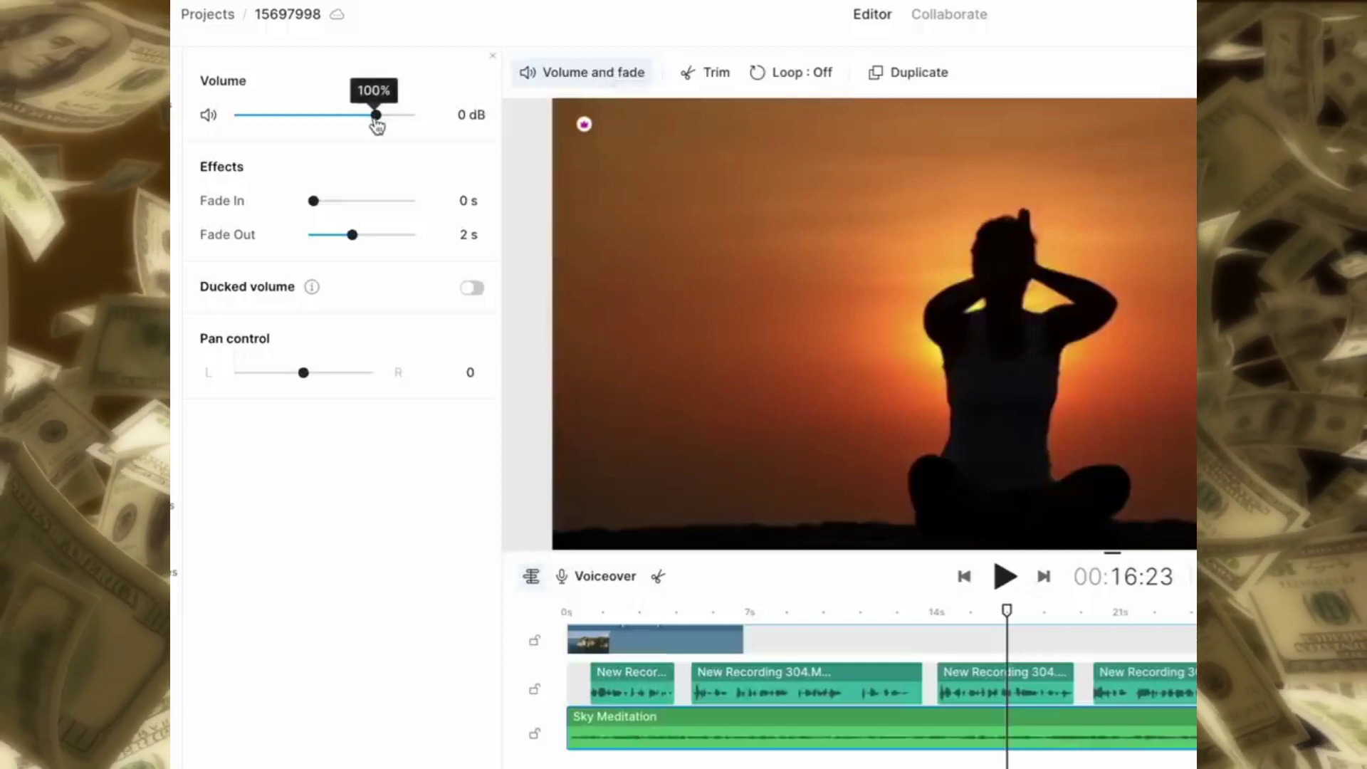
drag(377, 125, 363, 125)
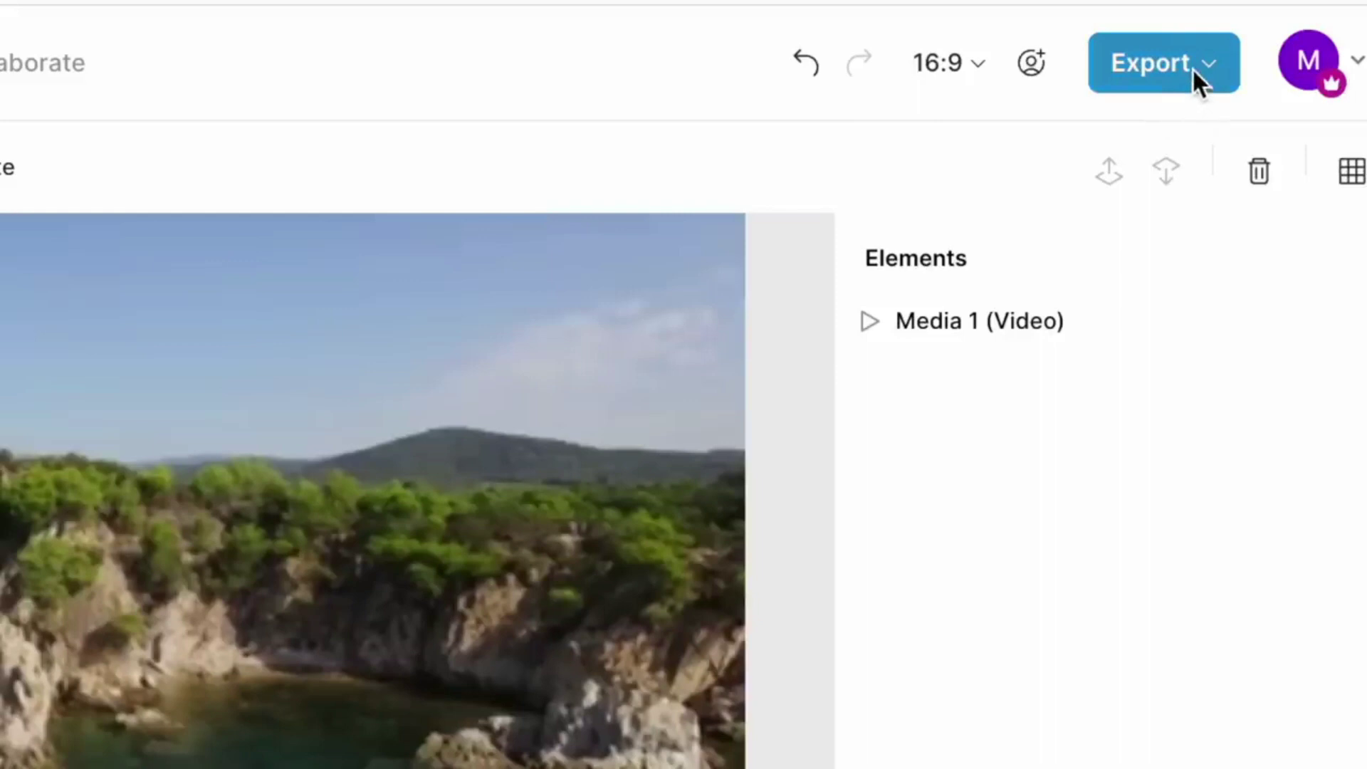
Export the InVideo video at 1080p Full HD quality
click(1191, 67)
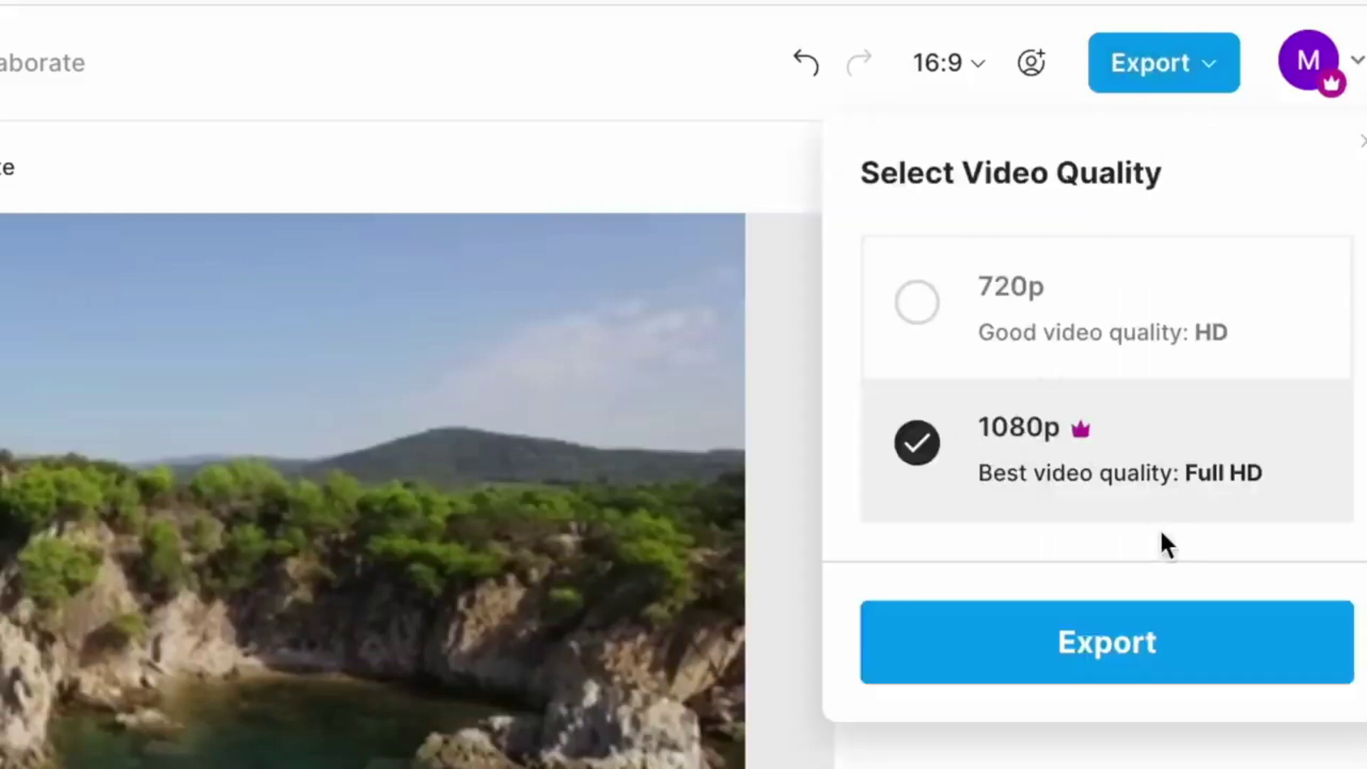
click(1107, 662)
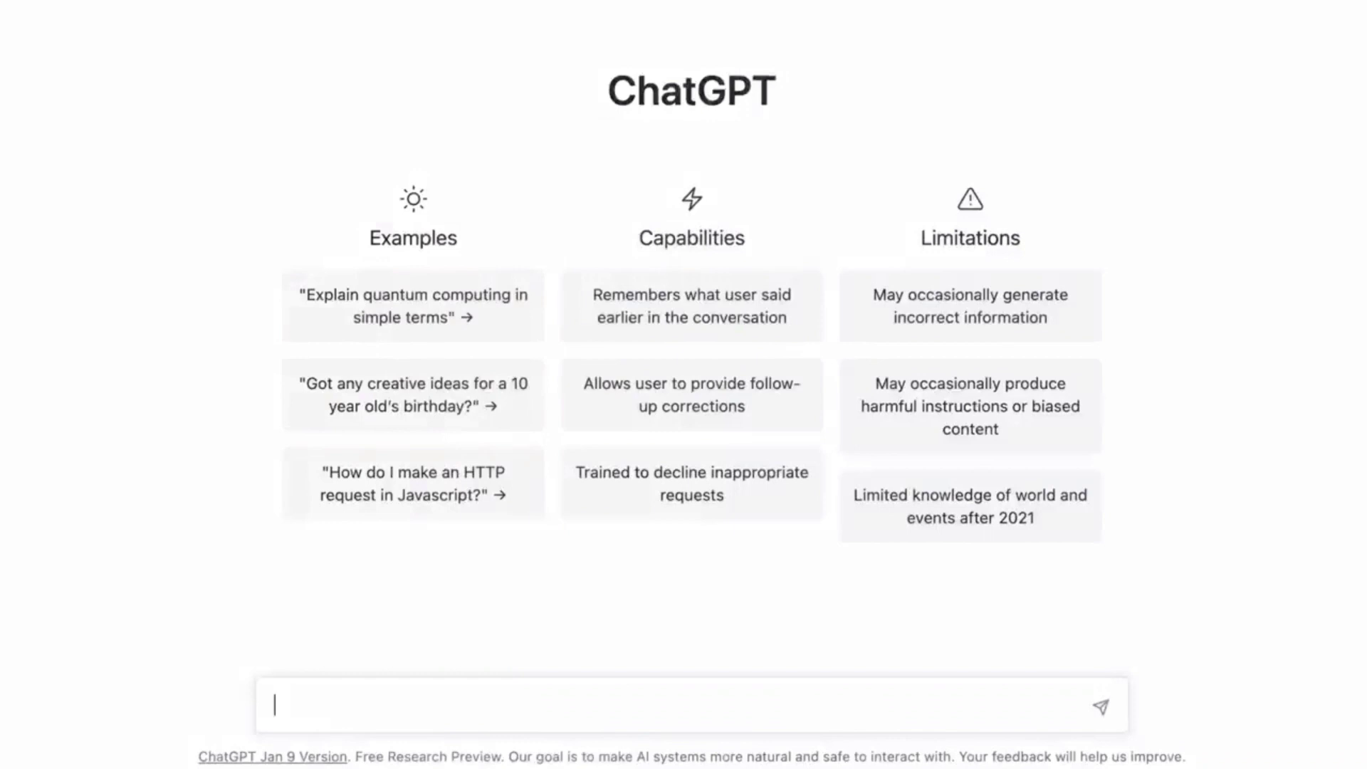
Ask ChatGPT for a detailed article on the top 5 cameras for beginner creators and review the reply
text(iled article on the top 5 cameras )
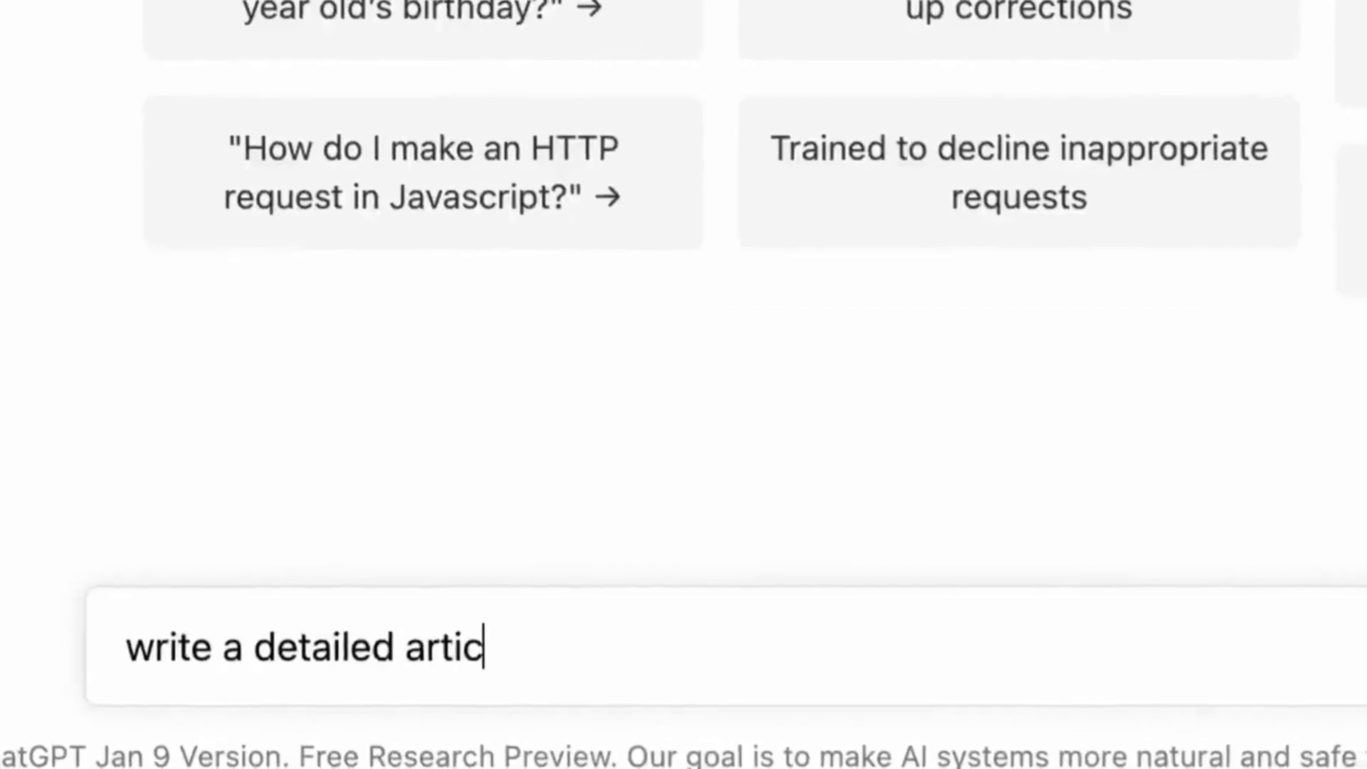
text(for beginner creators)
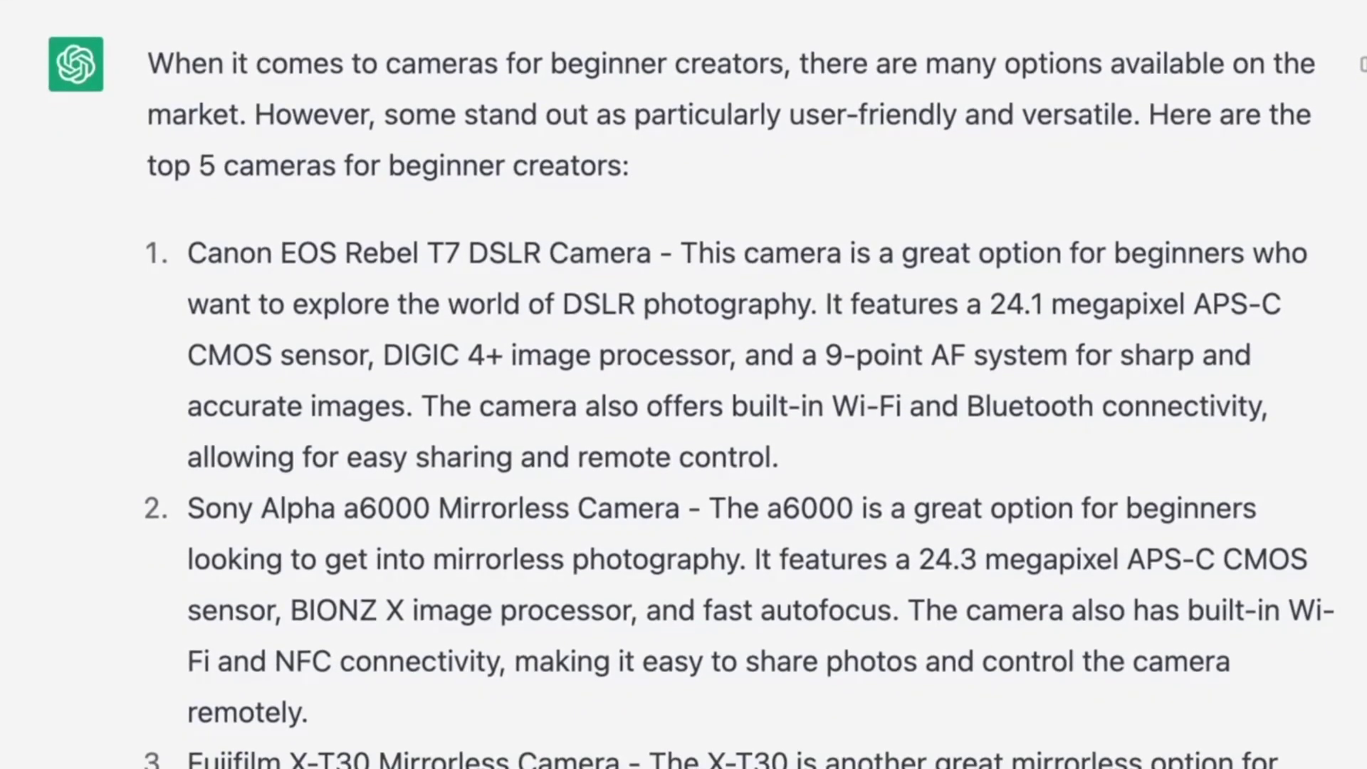
scroll(1132, 328, down, 2)
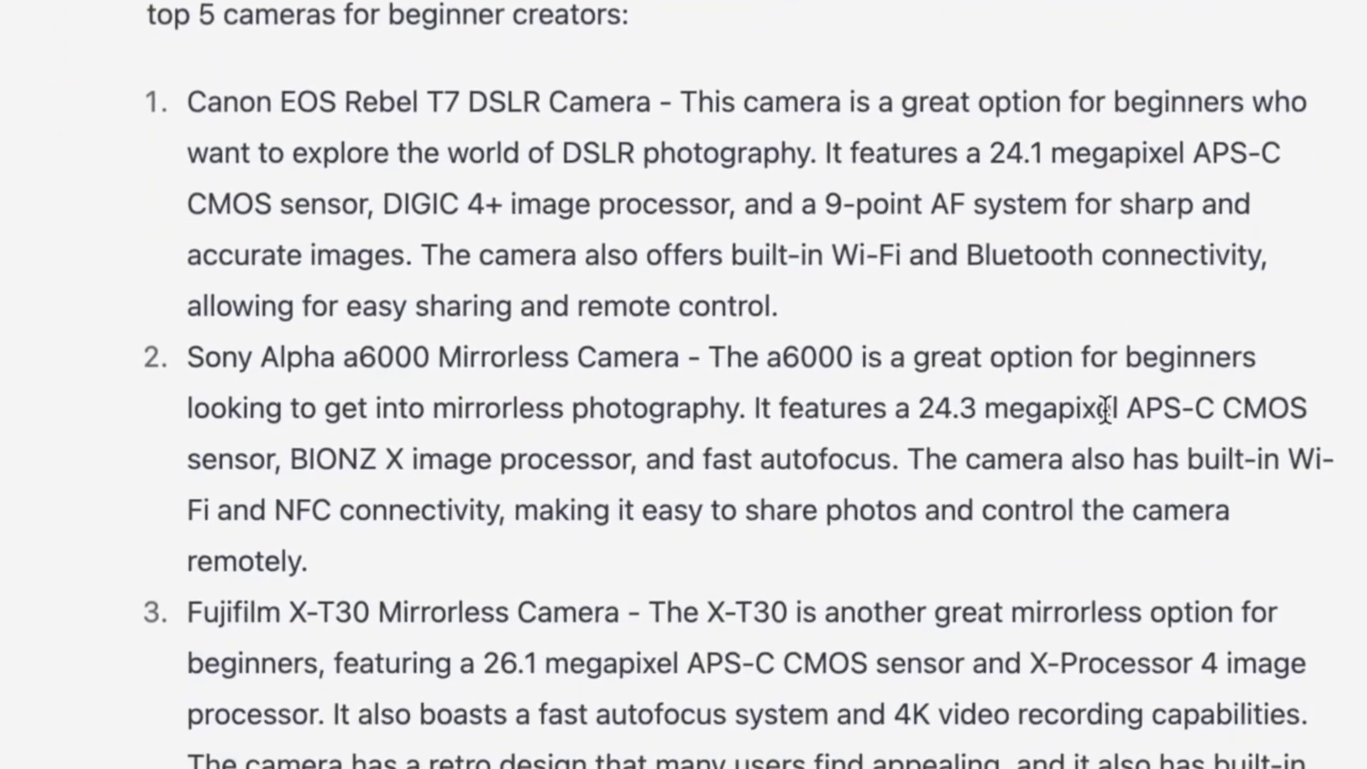
scroll(971, 678, down, 7)
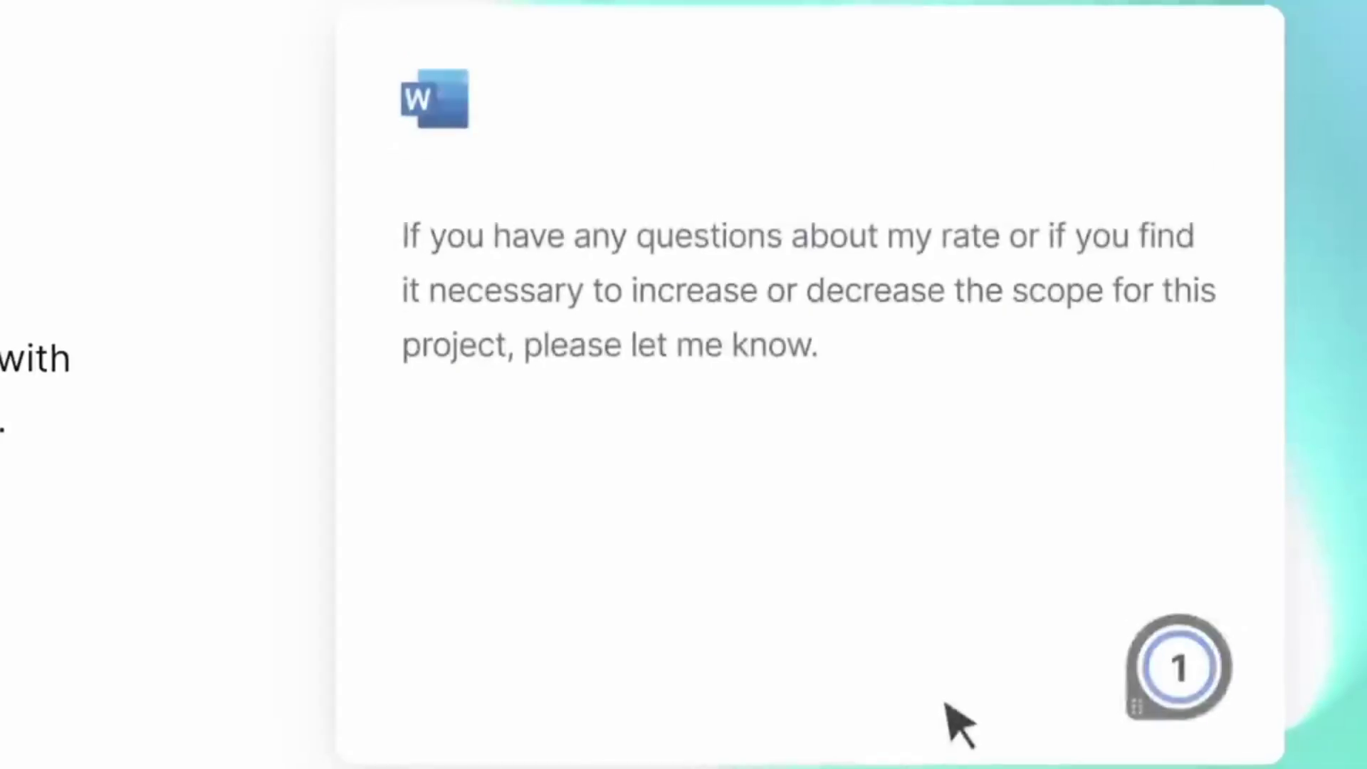
Show Grammarly's Clarity rephrase suggestion for the rate and project scope paragraph
click(1185, 677)
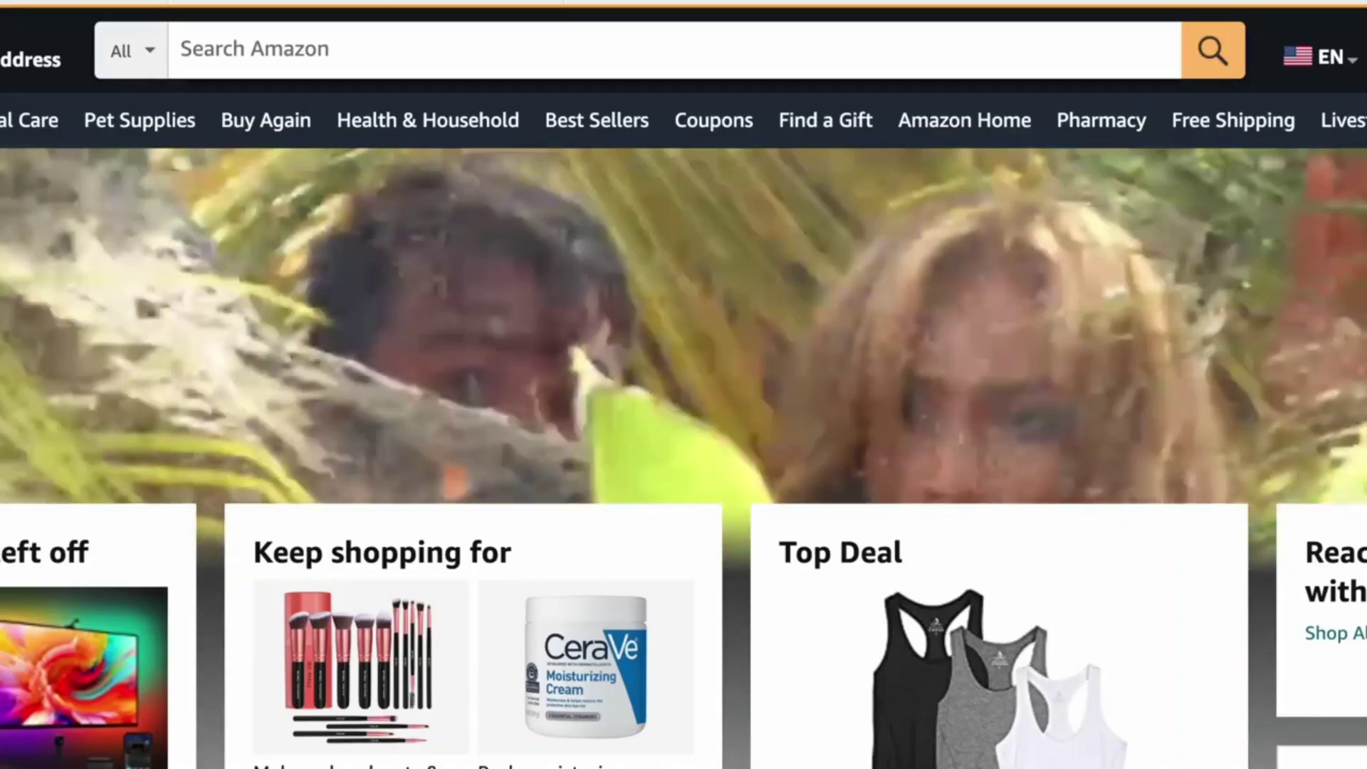
Start an Amazon search for the Sony Alpha camera, typing 'sony alp'
click(423, 47)
text(son)
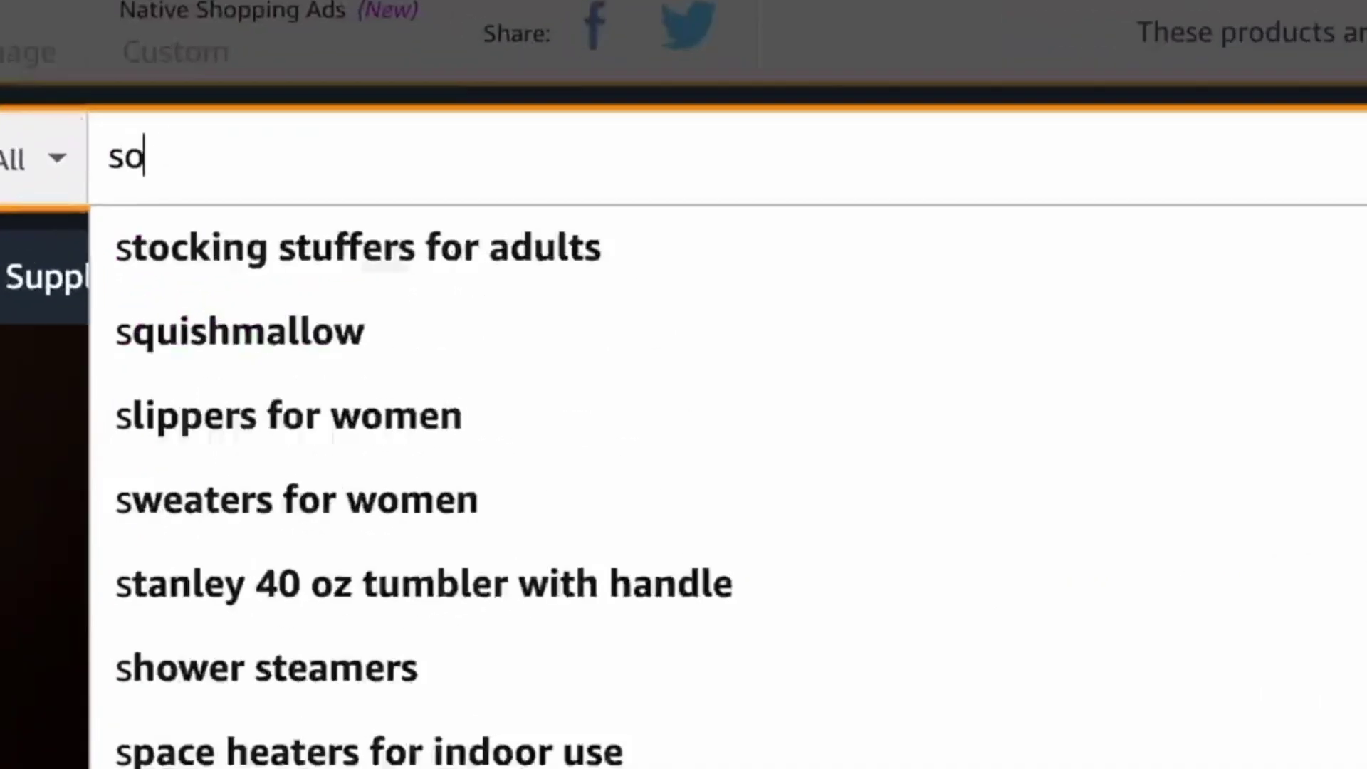
text(y a)
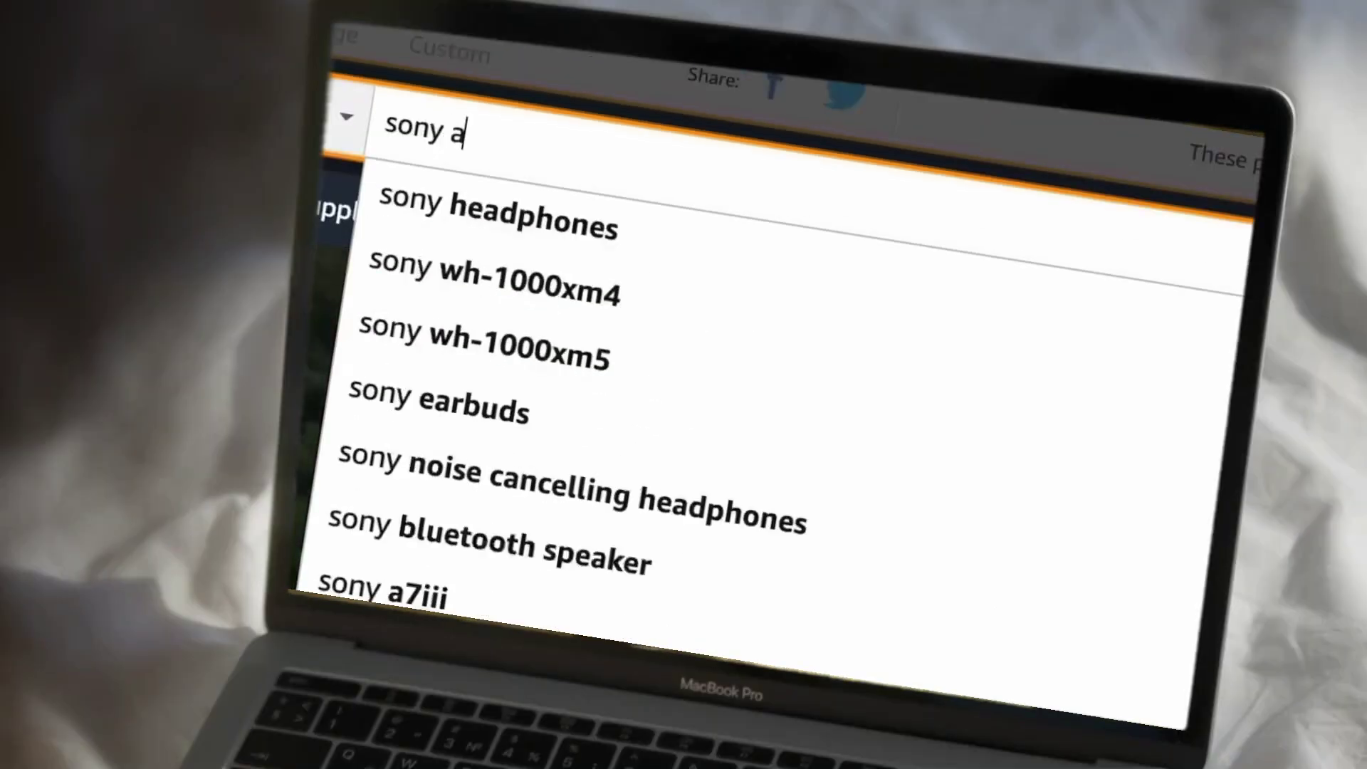
text(lp)
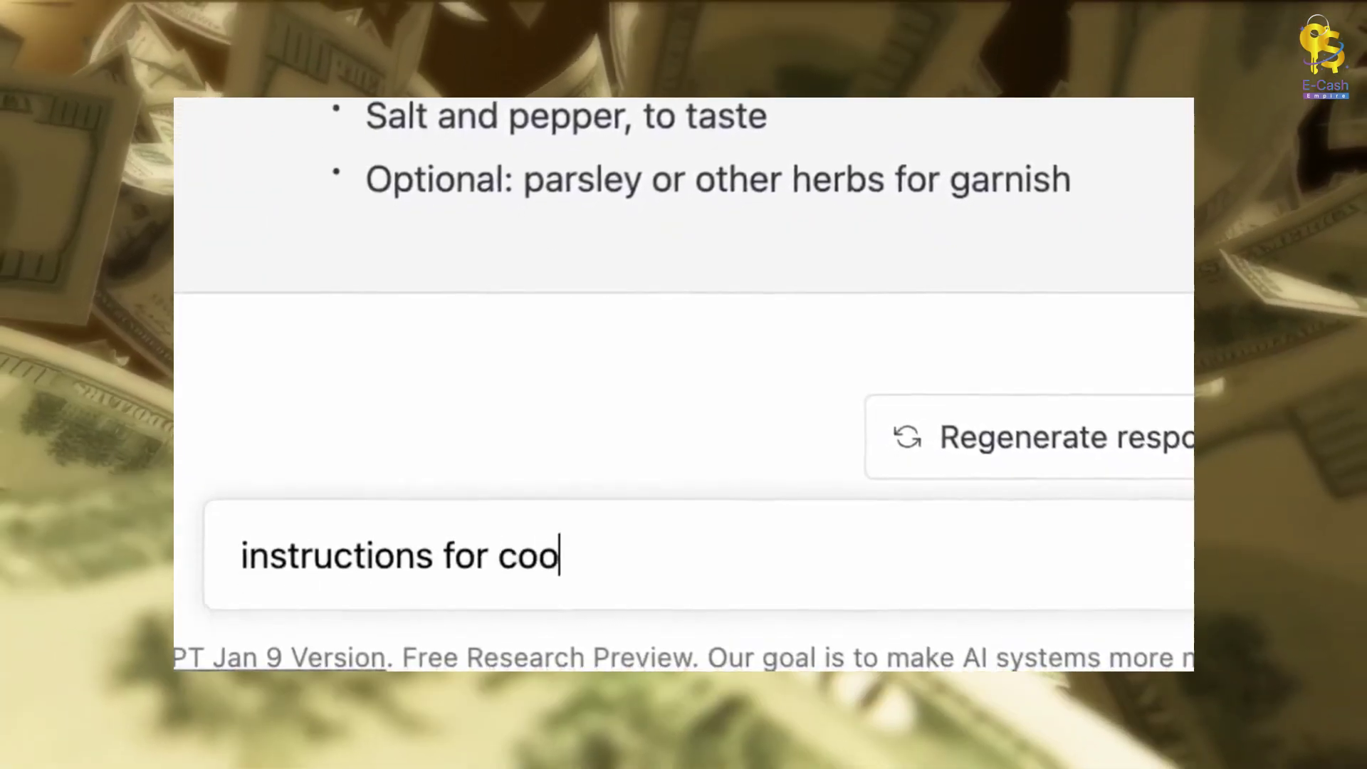
Ask ChatGPT for the cooking instructions for the creamy garlic shrimp recipe
text(rlic shrimp)
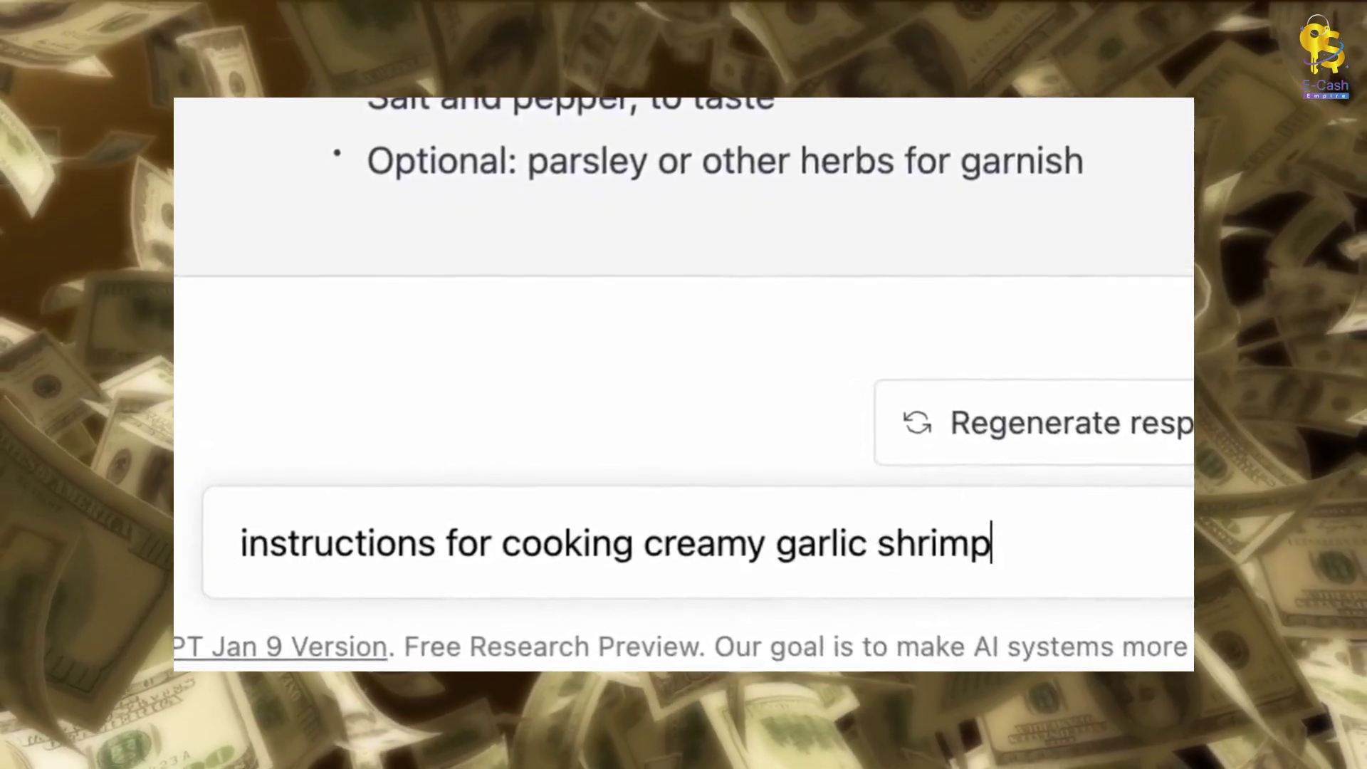
key(Return)
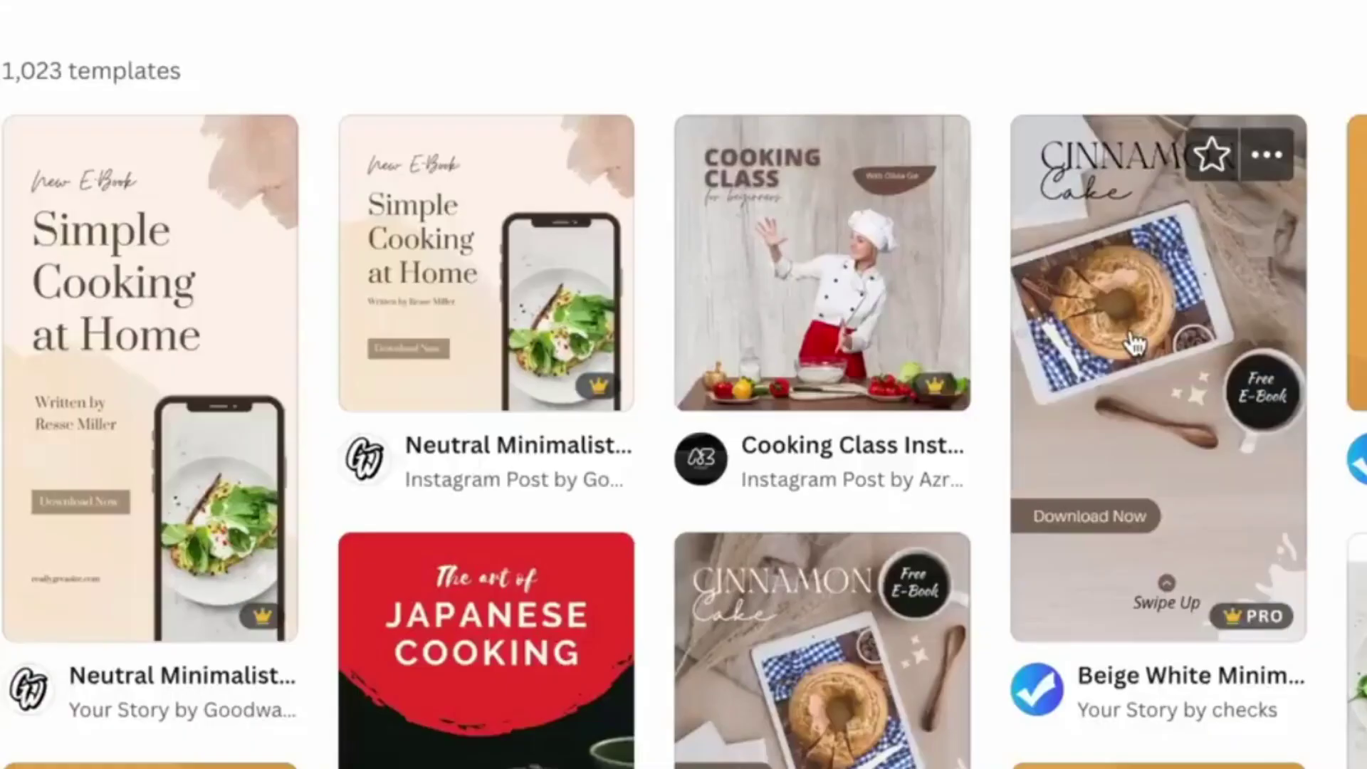
Open the Whole Foods EBook template and recentre the MEAL IDEAS cover title
scroll(1132, 343, down, 5)
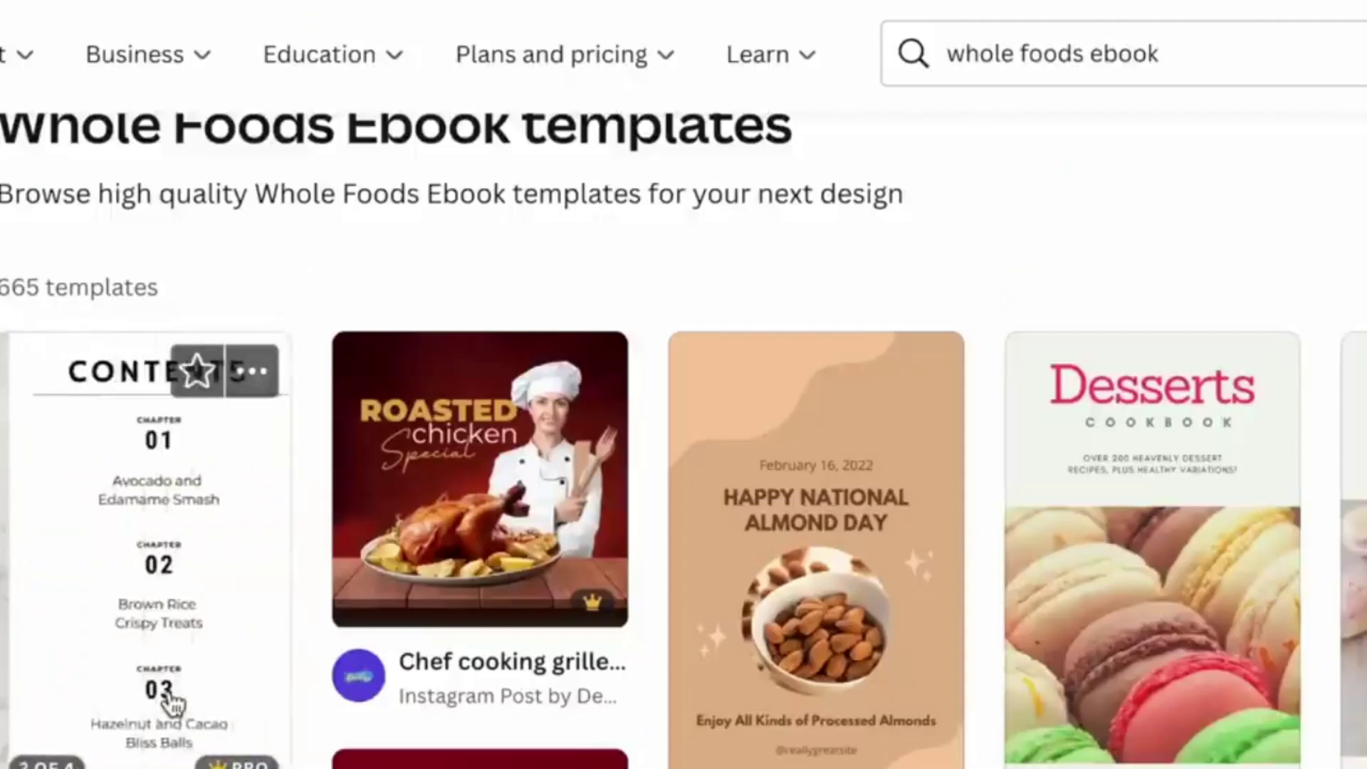
click(171, 699)
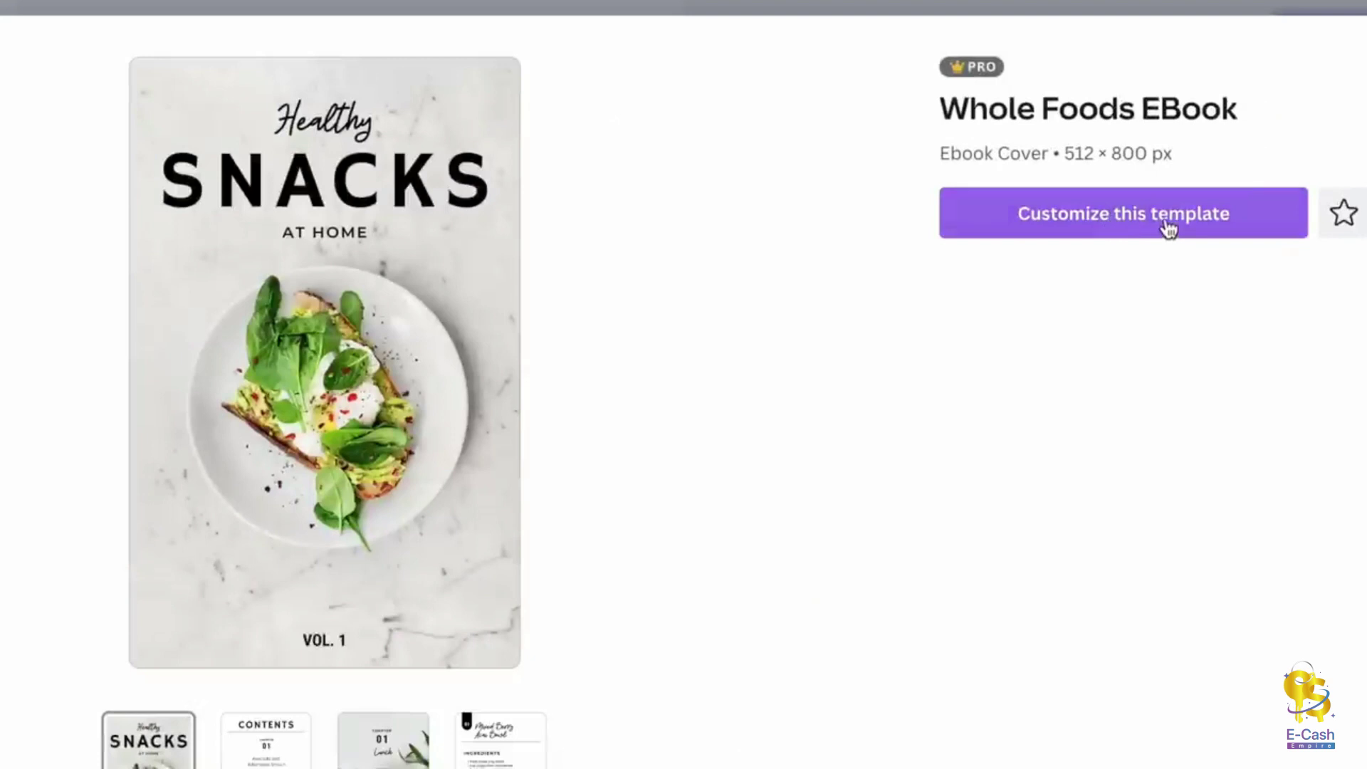
drag(694, 299, 901, 344)
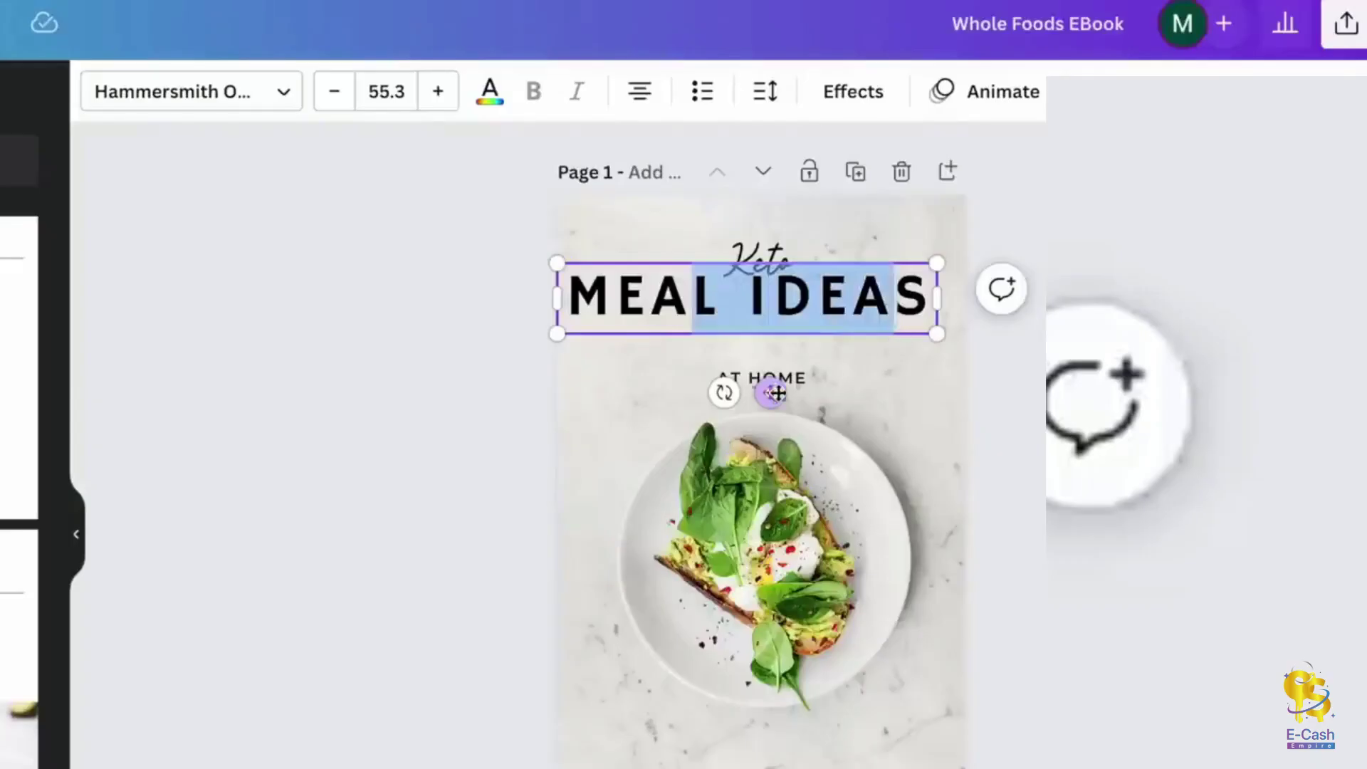
drag(776, 393, 776, 410)
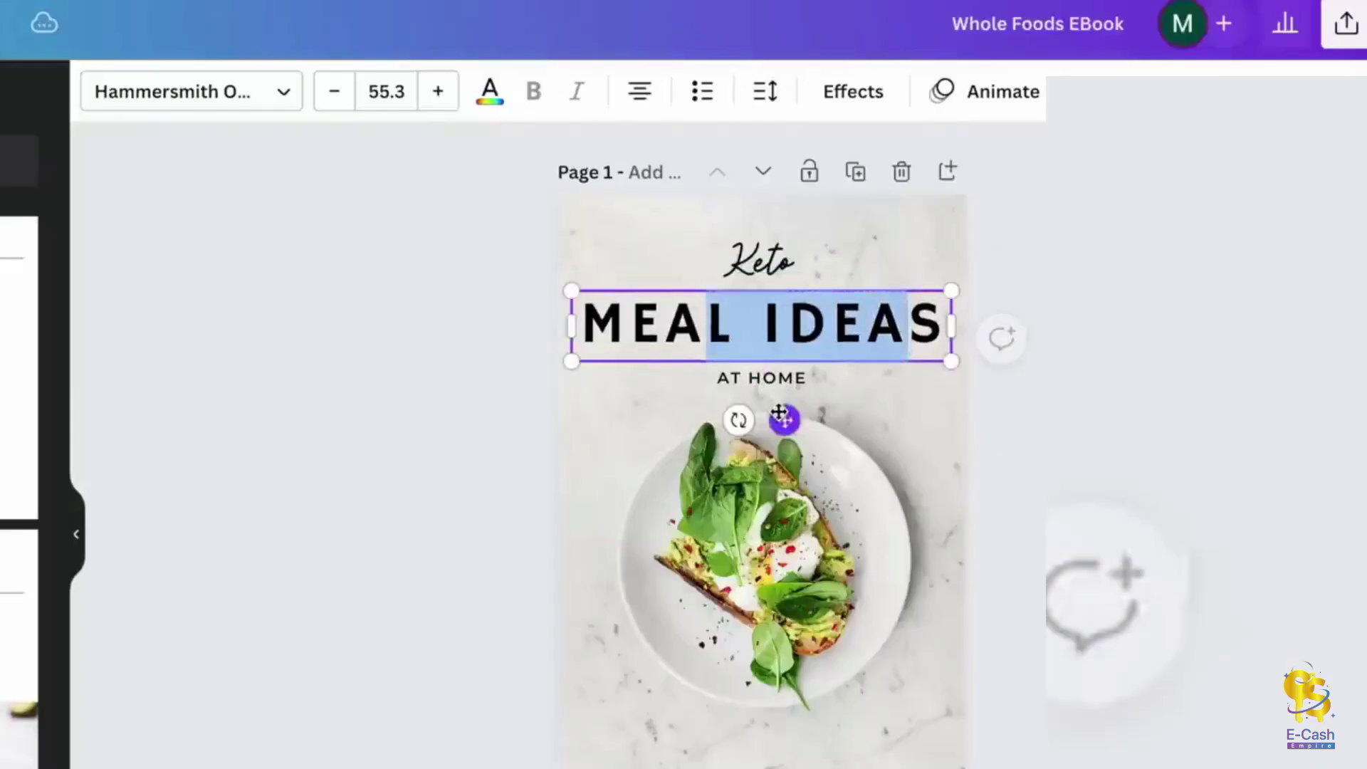
click(970, 577)
Rename the first chapter in the contents to 'Lunch'
scroll(970, 577, down, 5)
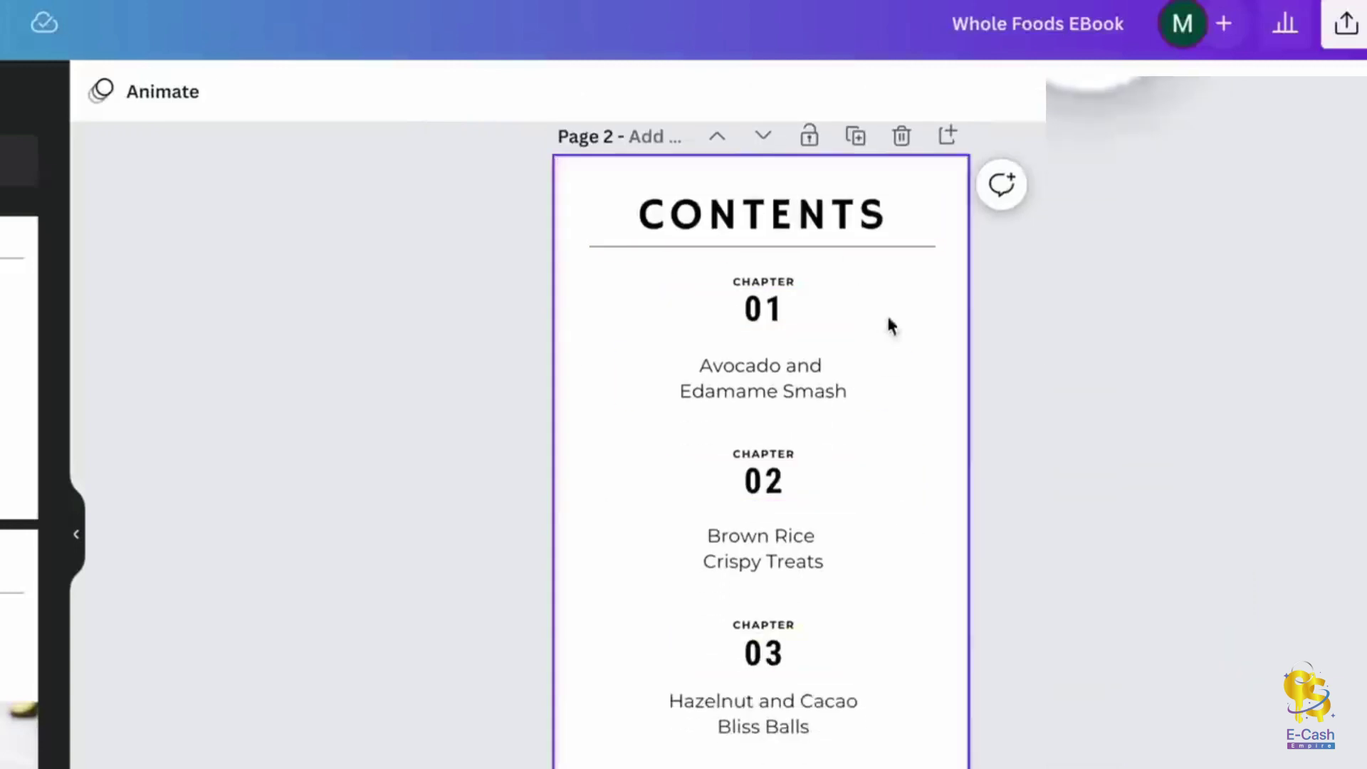
double_click(771, 373)
key(BackSpace)
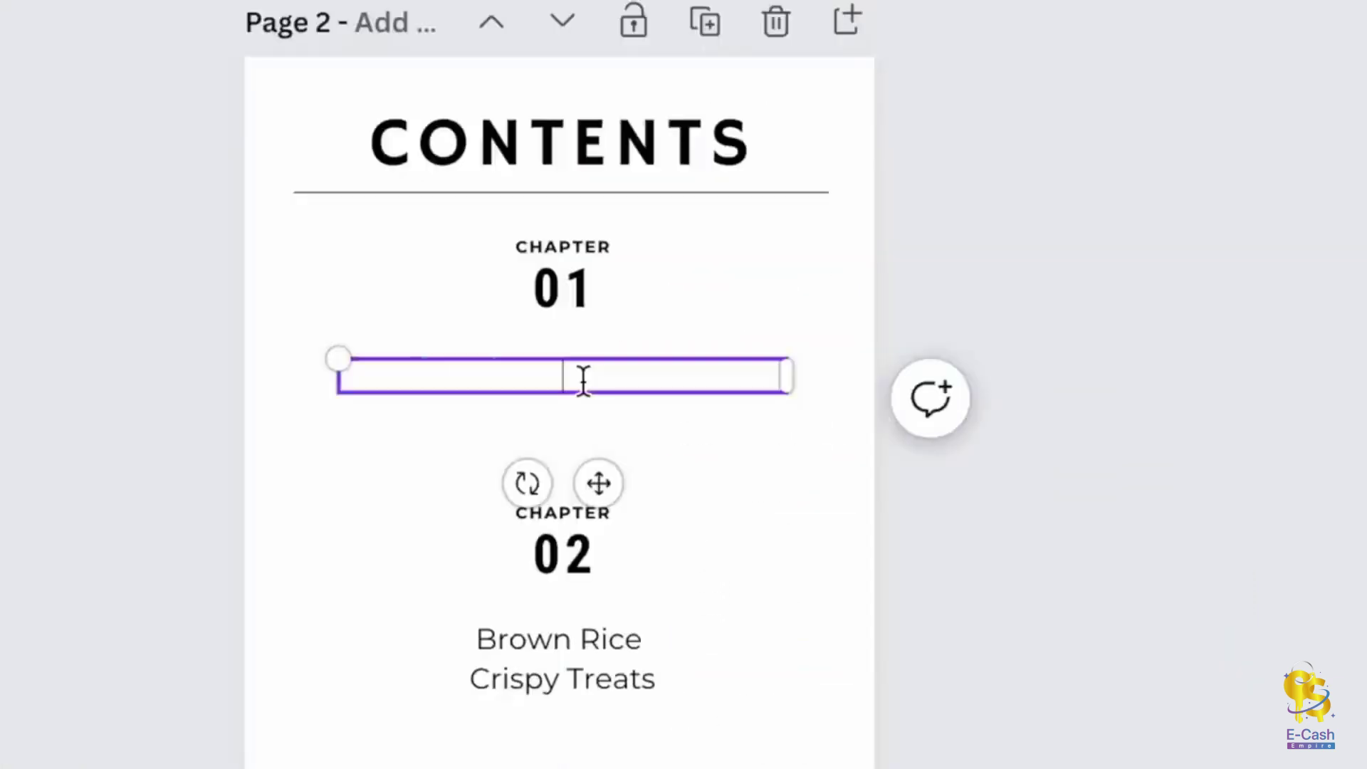
text(Lunch)
Retitle the page 4 recipe as 'Creamy Gralic Shrimp'
scroll(845, 634, down, 10)
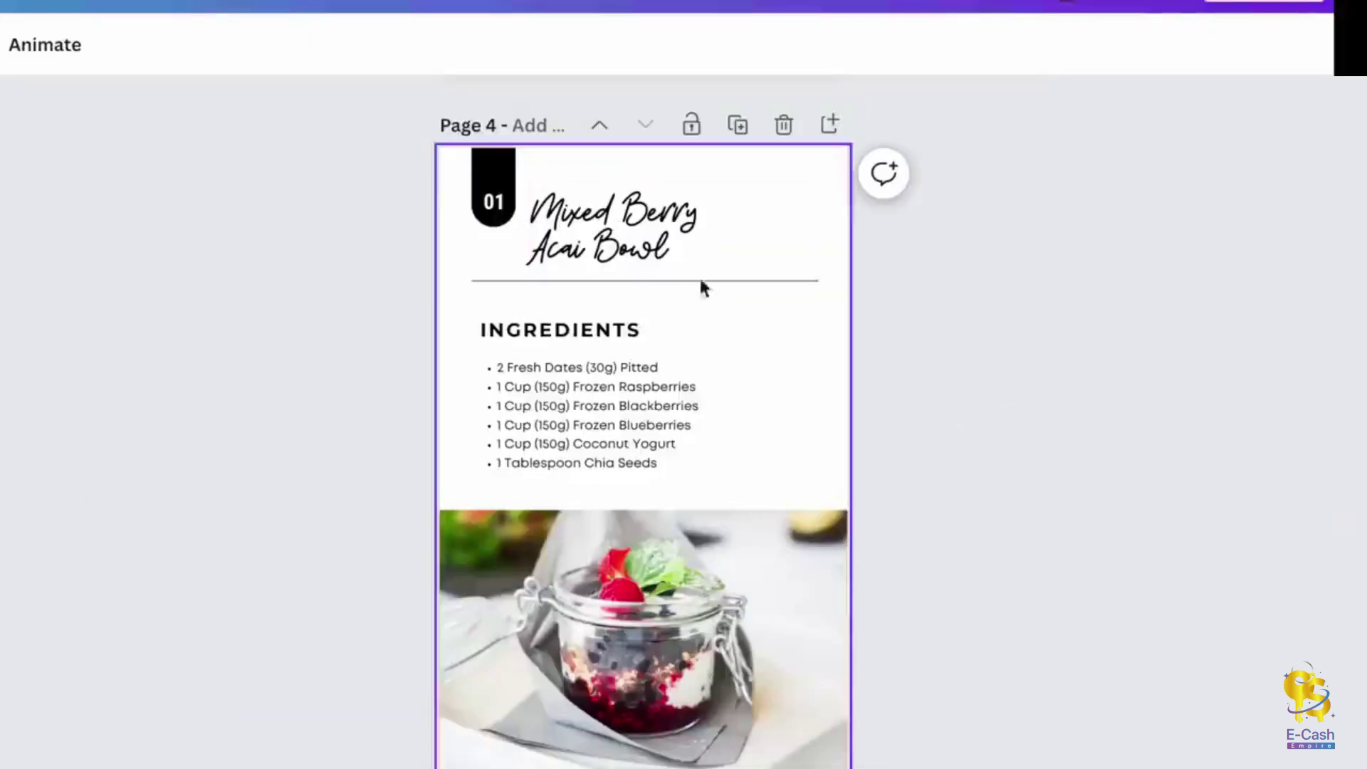
double_click(642, 255)
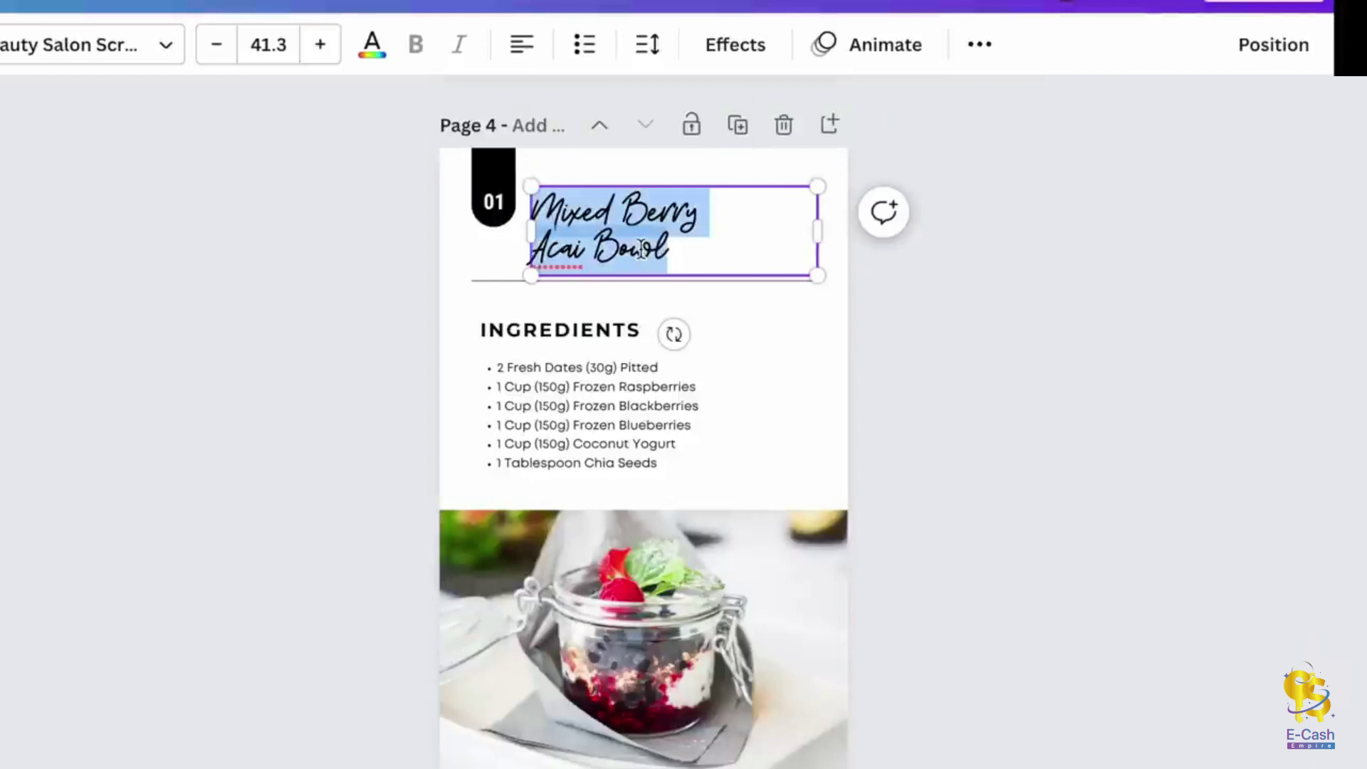
text(Creamy Gr)
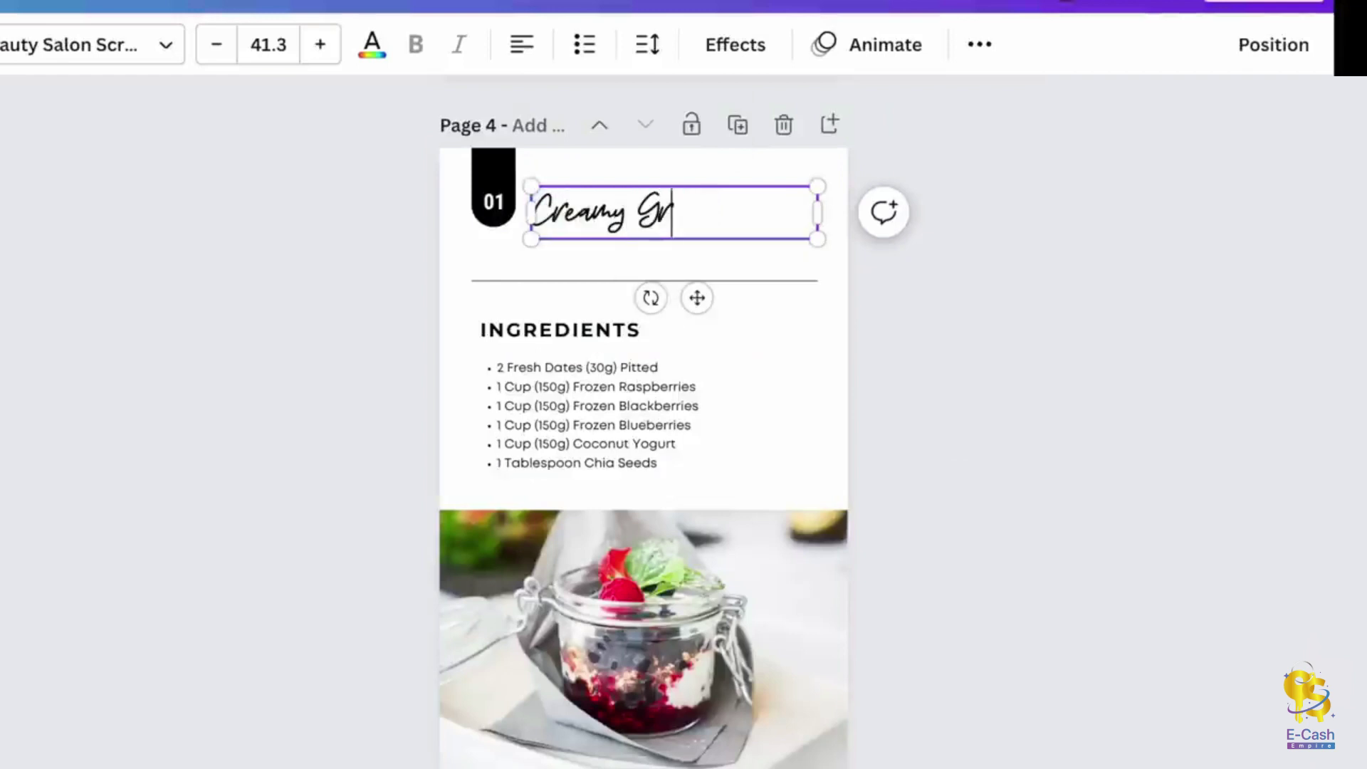
text(alic Shr)
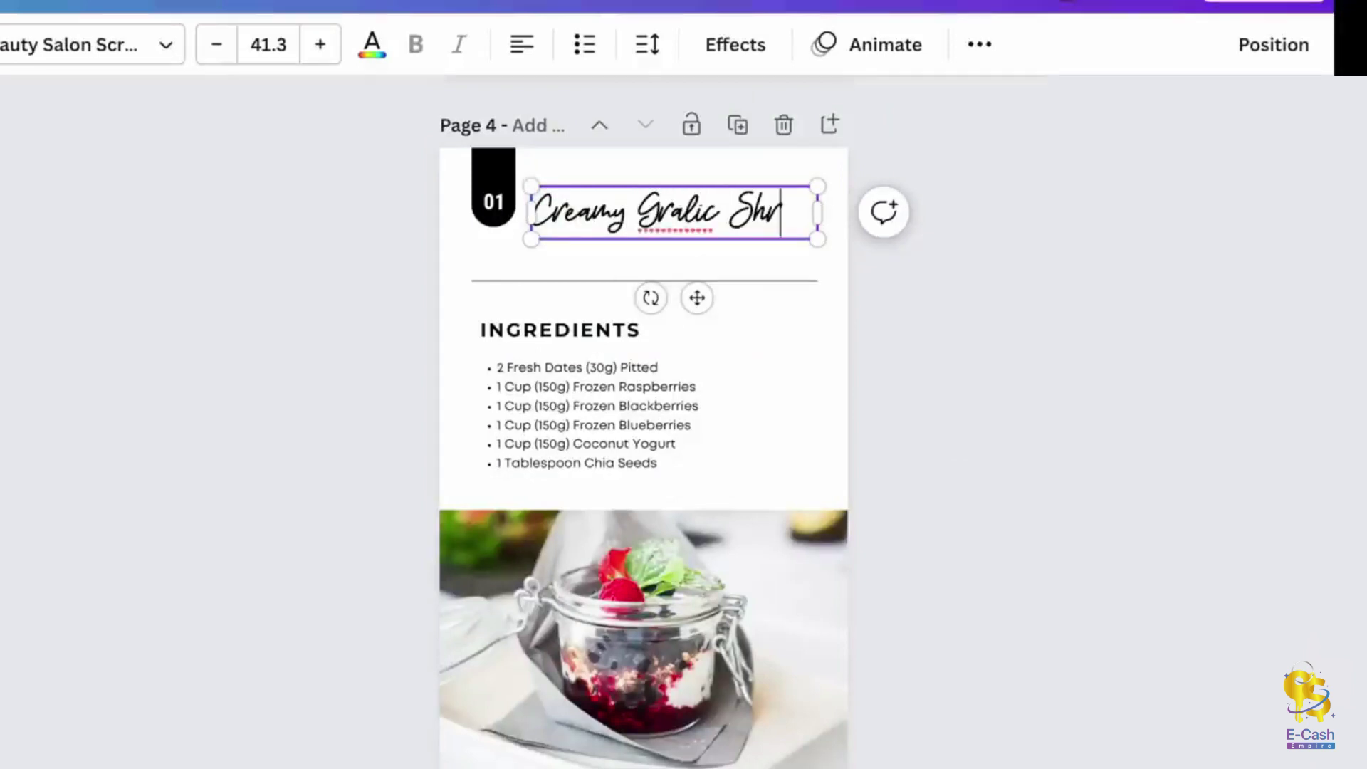
text(mp)
key(BackSpace)
key(BackSpace)
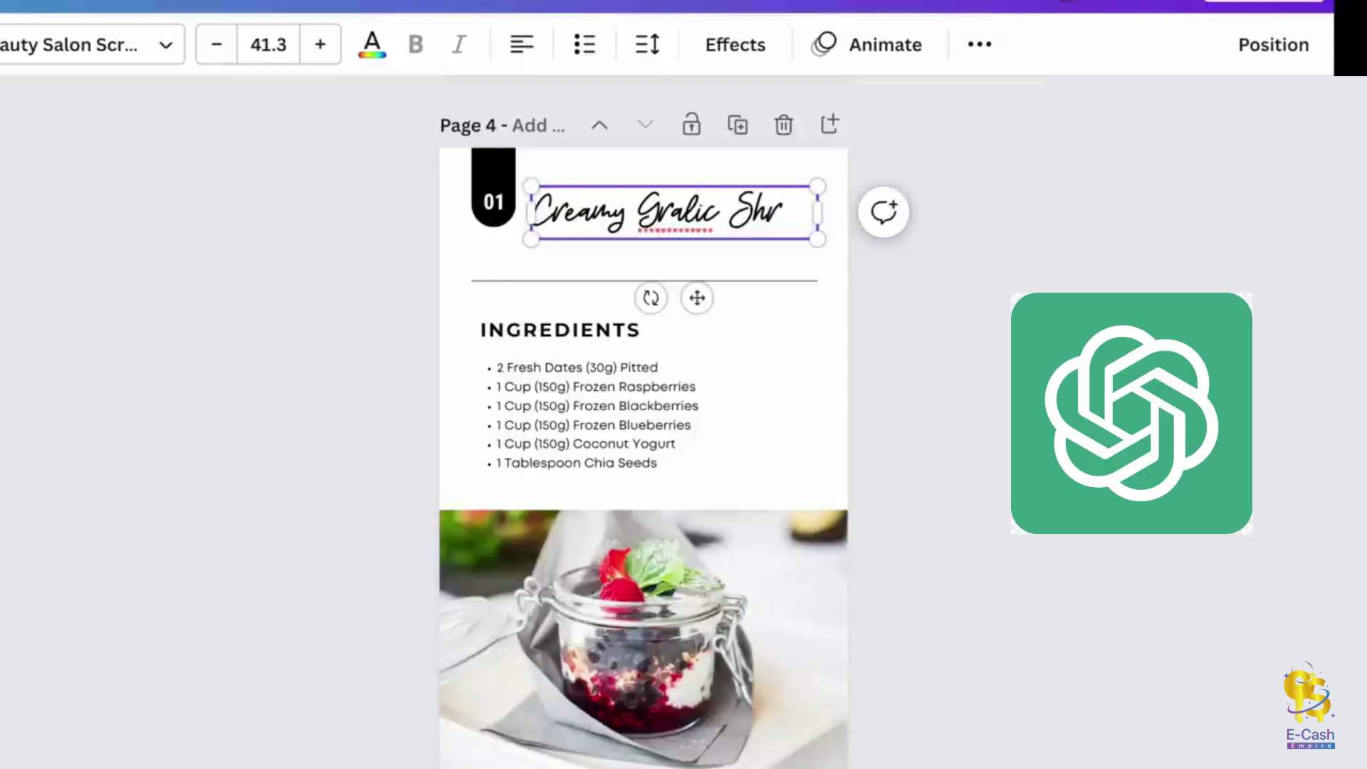
text(imp)
Paste the shrimp image over the jar photo below the ingredients
click(642, 626)
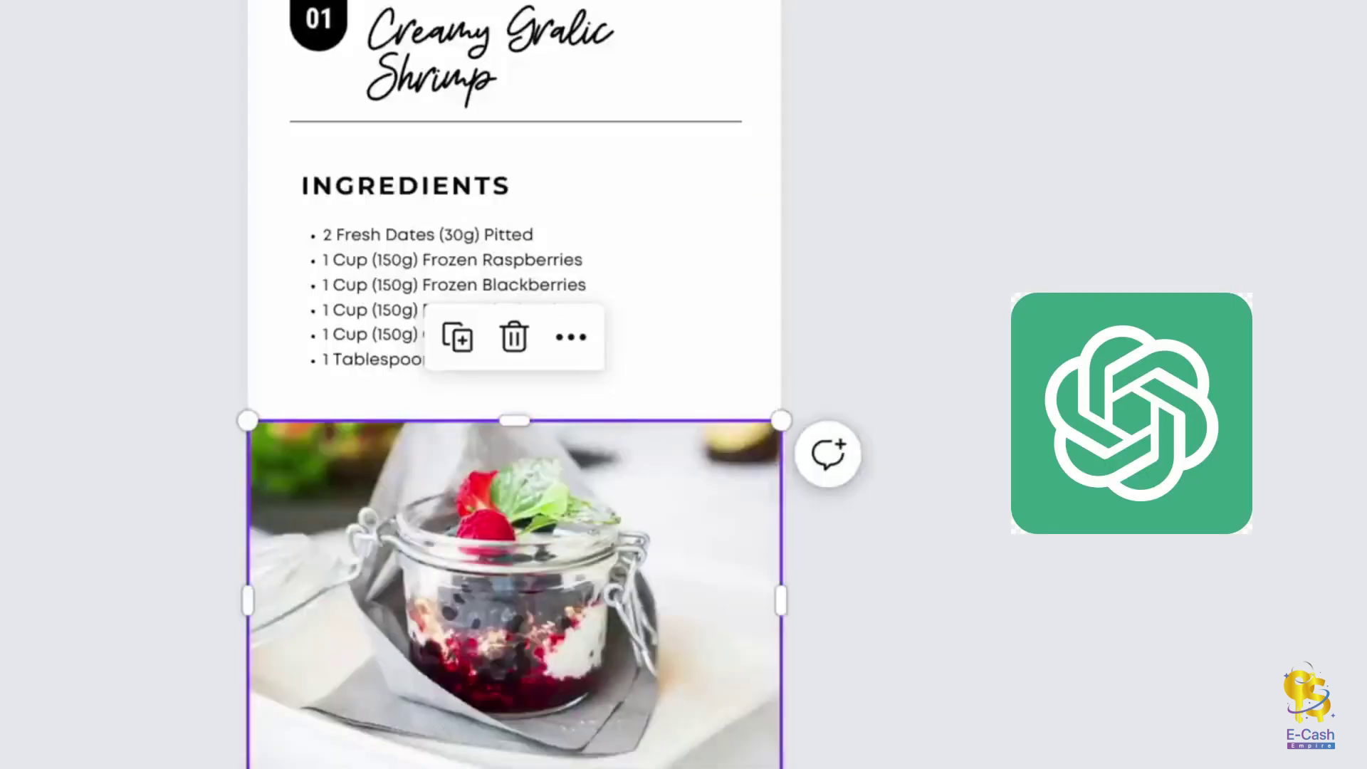
key(ctrl+v)
drag(641, 366, 671, 675)
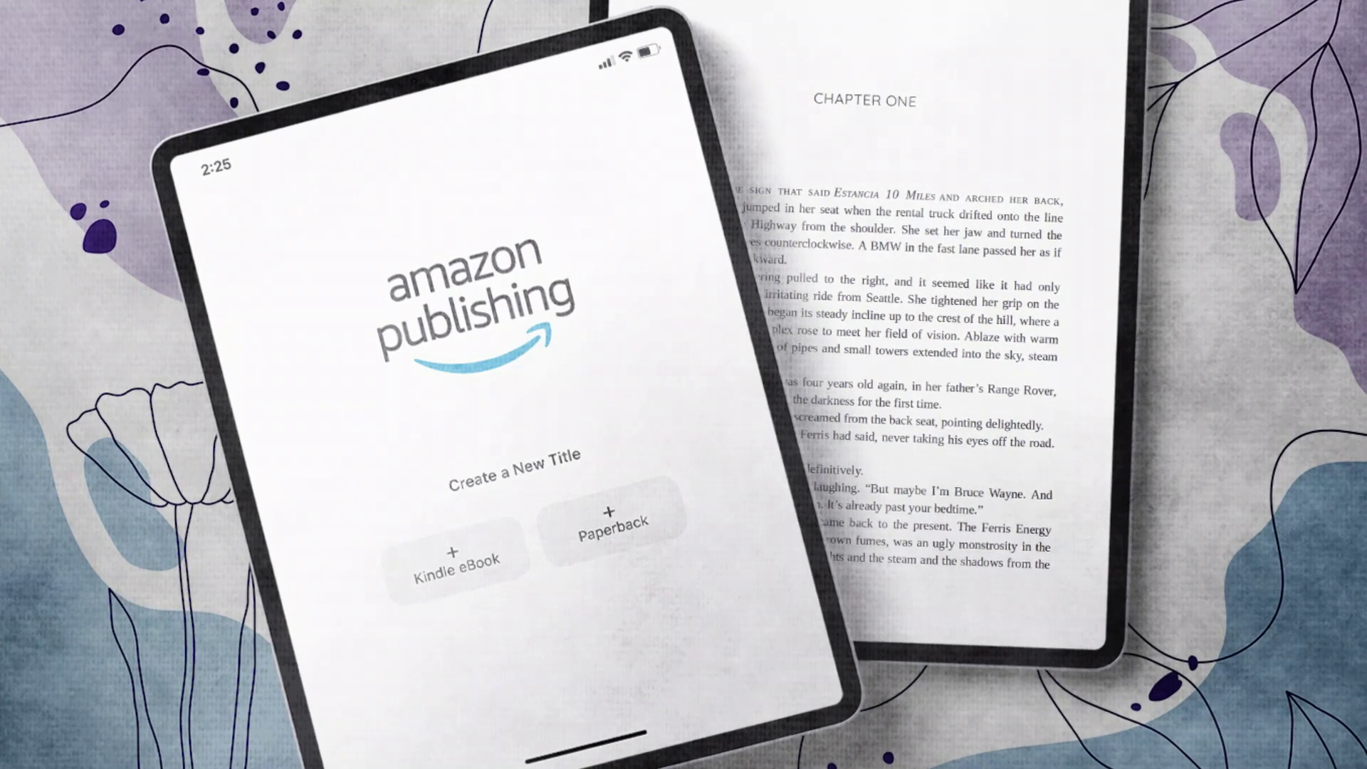